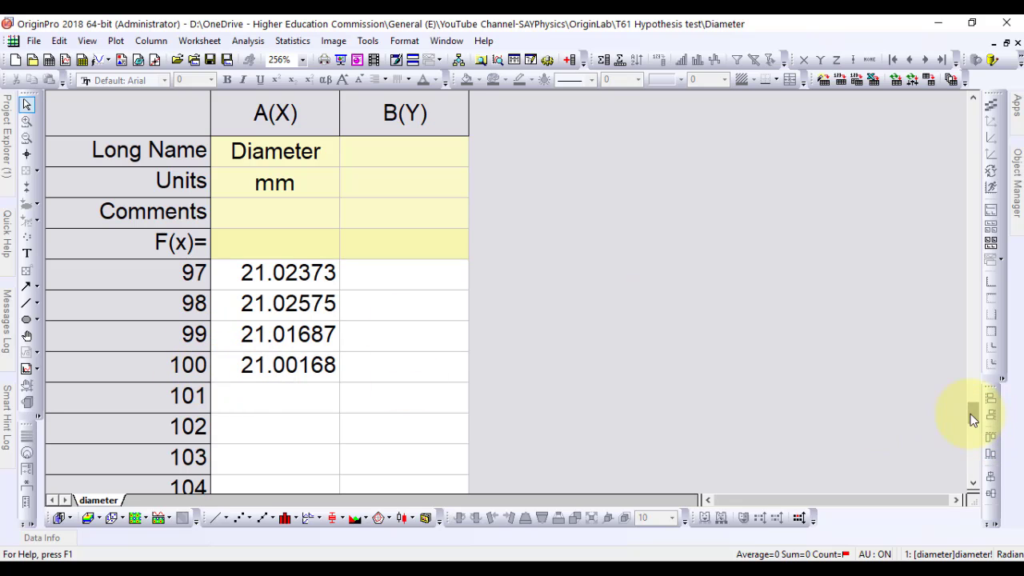
- Look through the diameter measurements in column A, from the last filled row back up to row 1
left_click_drag(973, 420, 962, 90)
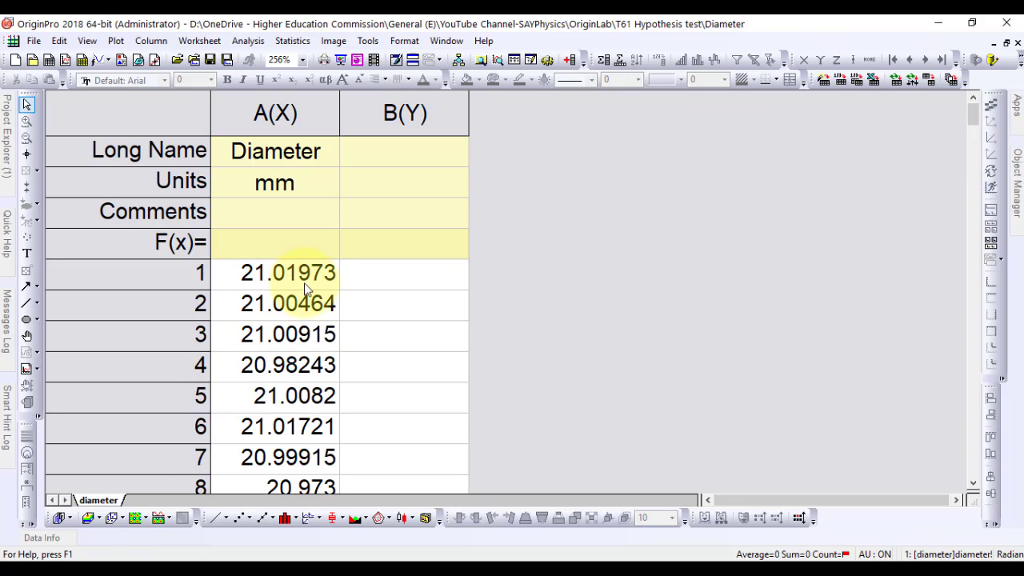
left_click(283, 277)
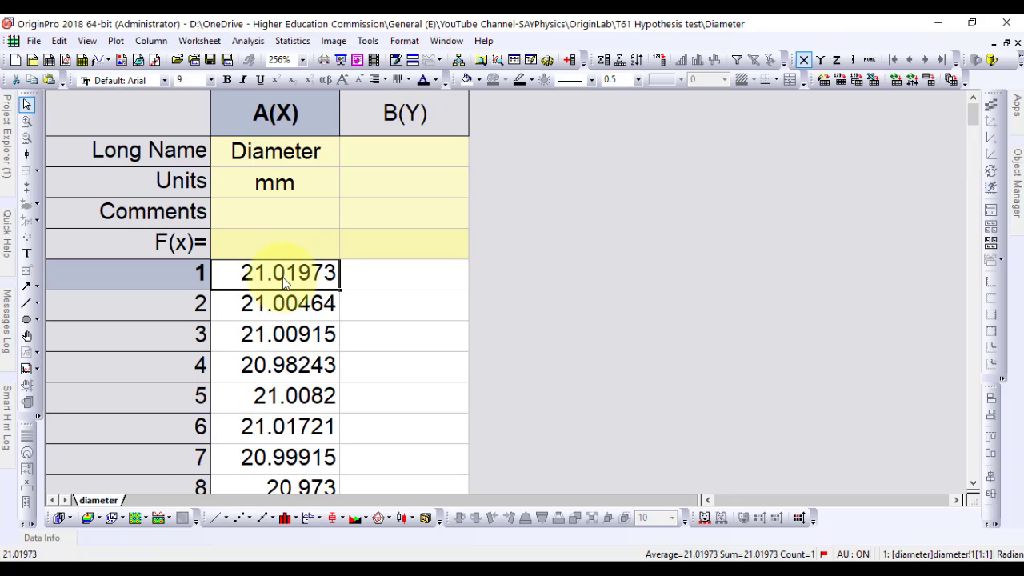
key("shift+Down")
key("shift+Down")
key("shift+Down")
key("shift+Down")
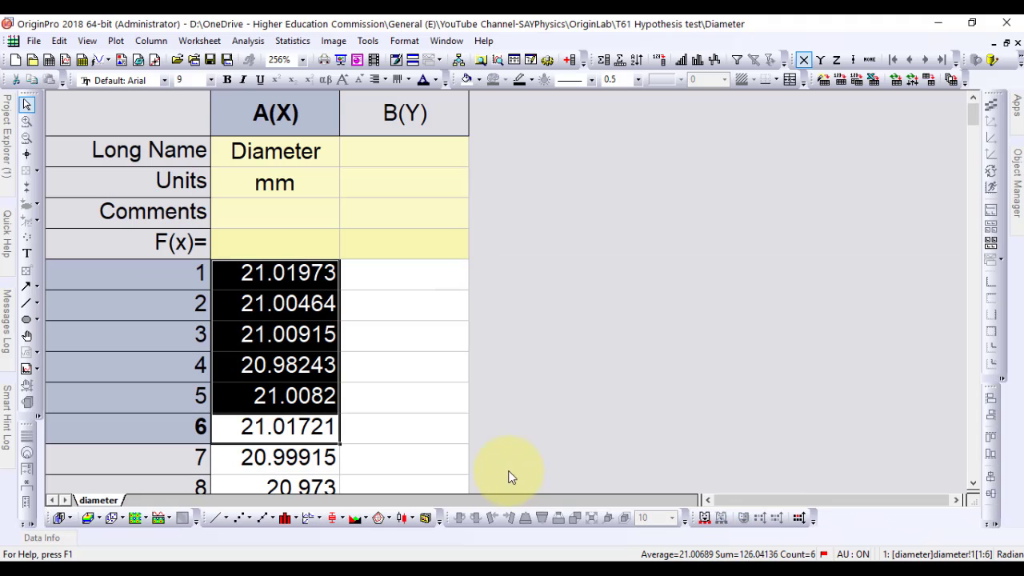
left_click(291, 273)
key("Up")
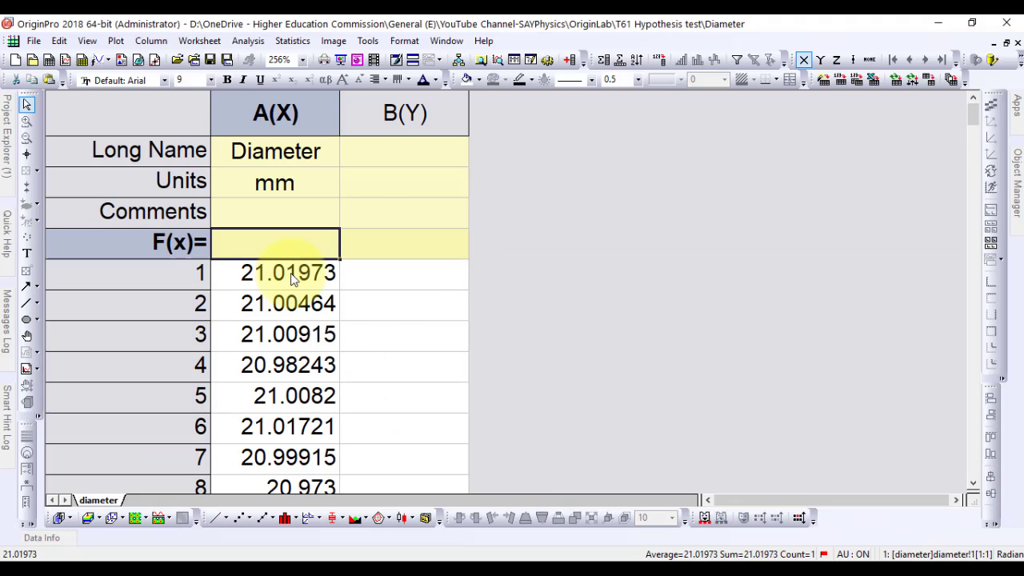
left_click(292, 276)
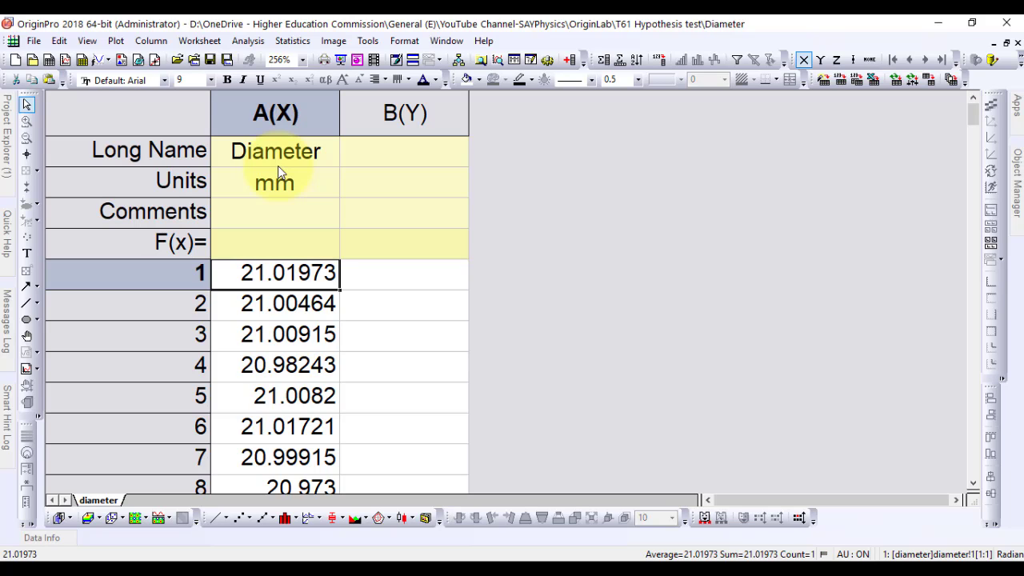
- Start a One-Sample t-Test on column A and set its input to A(X): Diameter
left_click(276, 115)
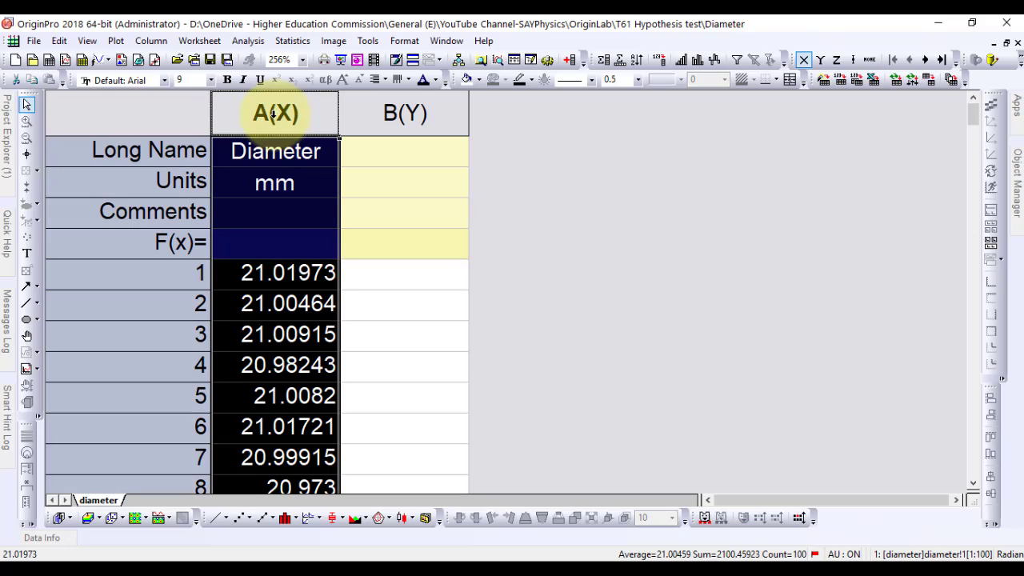
left_click(292, 41)
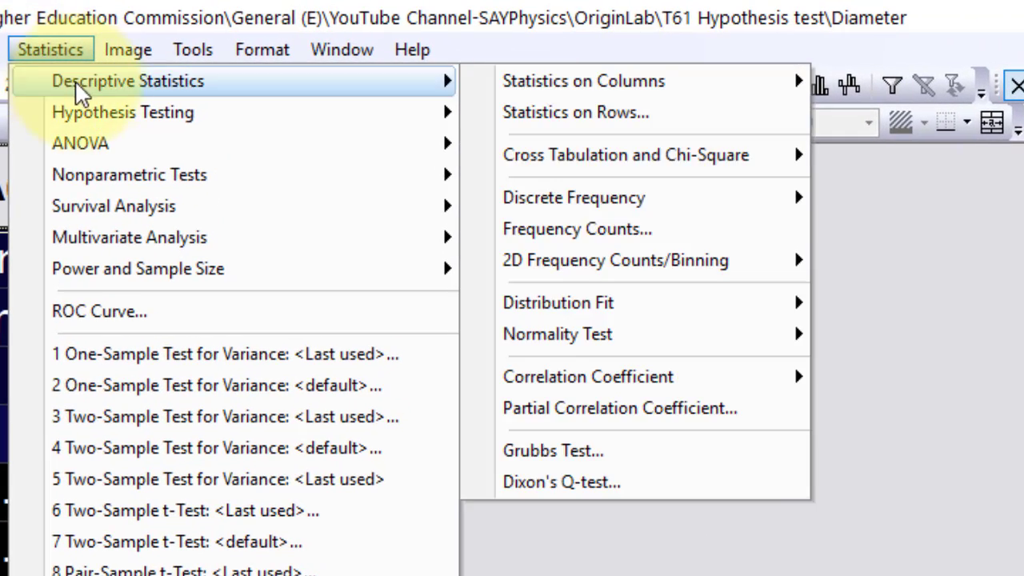
mouse_move(104, 115)
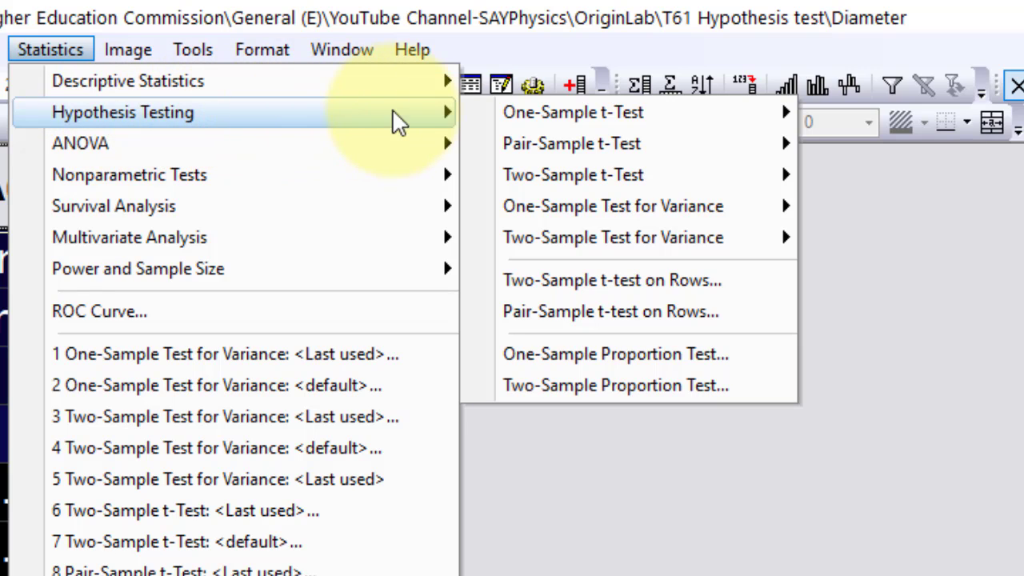
mouse_move(502, 120)
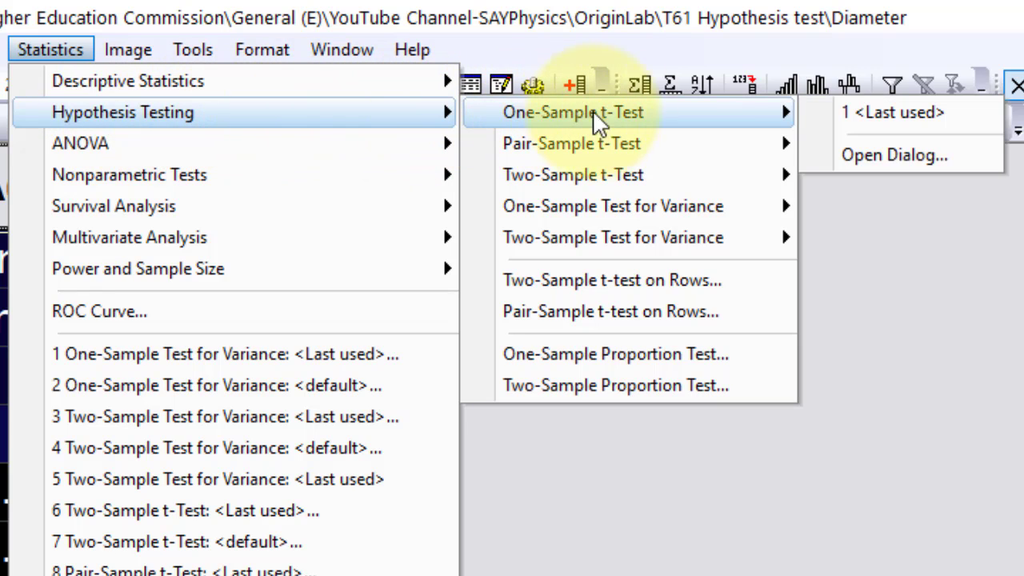
left_click(828, 156)
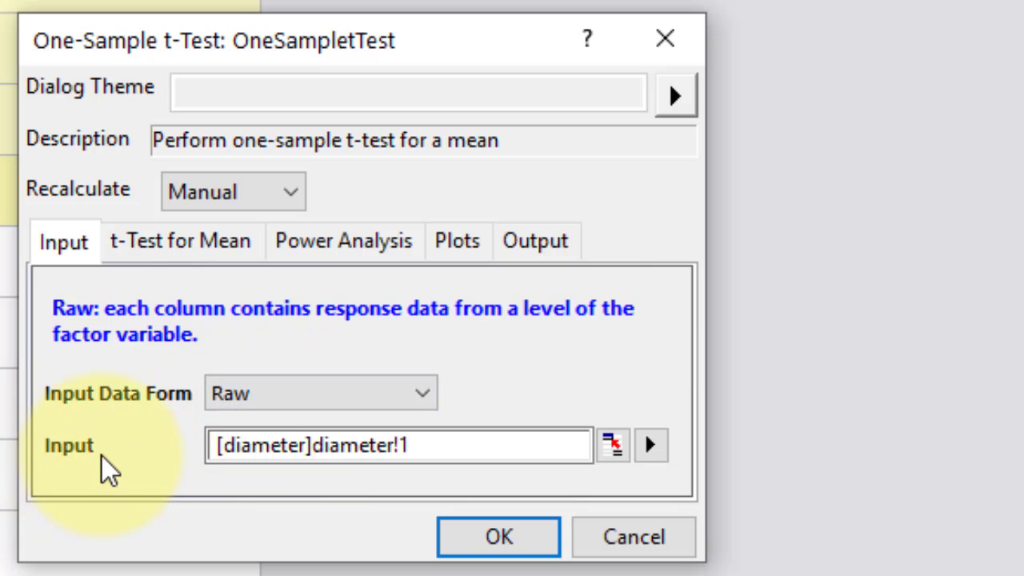
left_click(648, 444)
left_click(797, 461)
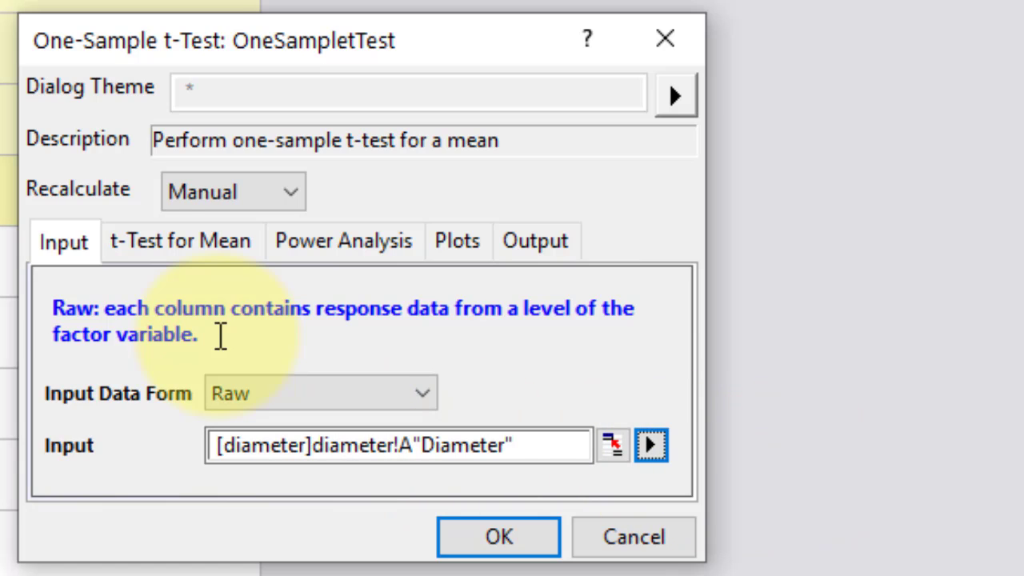
- Set the test mean to 21 and enable confidence intervals with a 95% confidence level
left_click(183, 248)
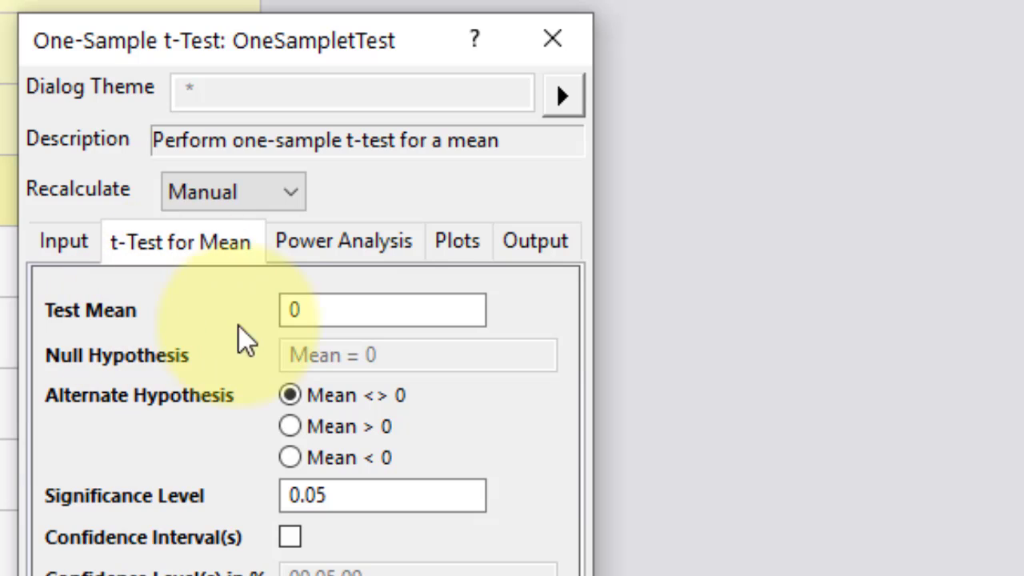
double_click(328, 312)
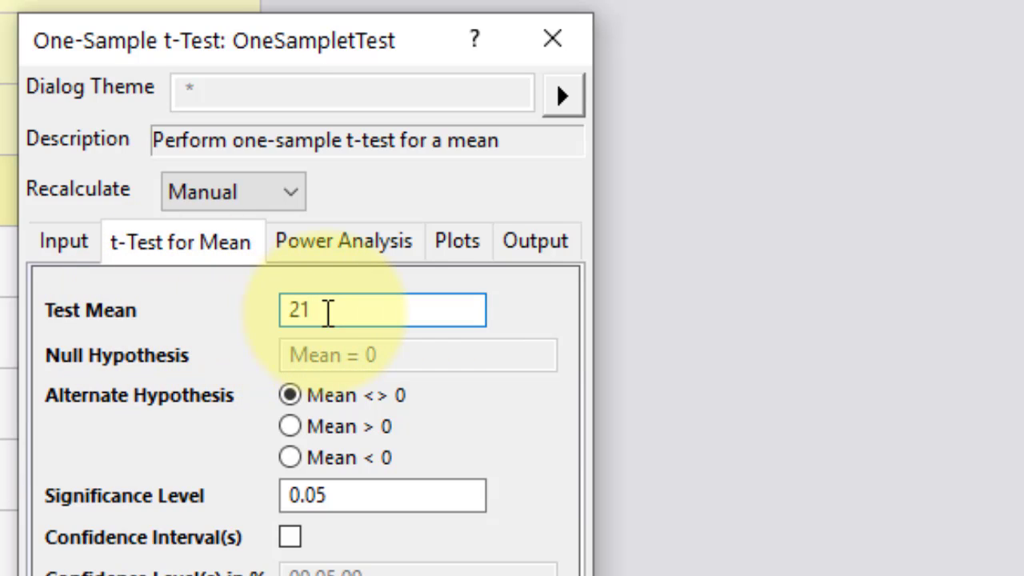
type("21")
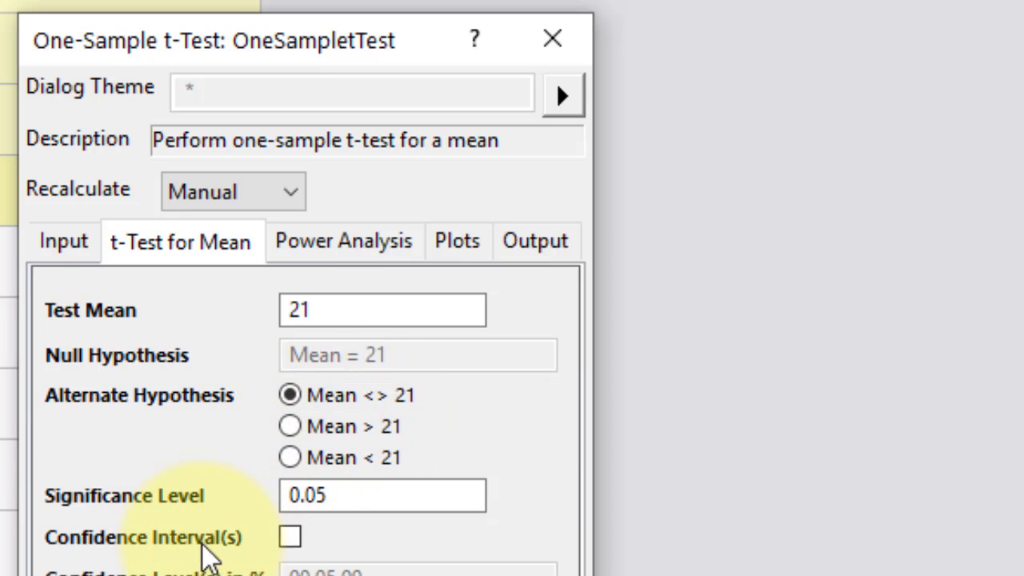
left_click(289, 537)
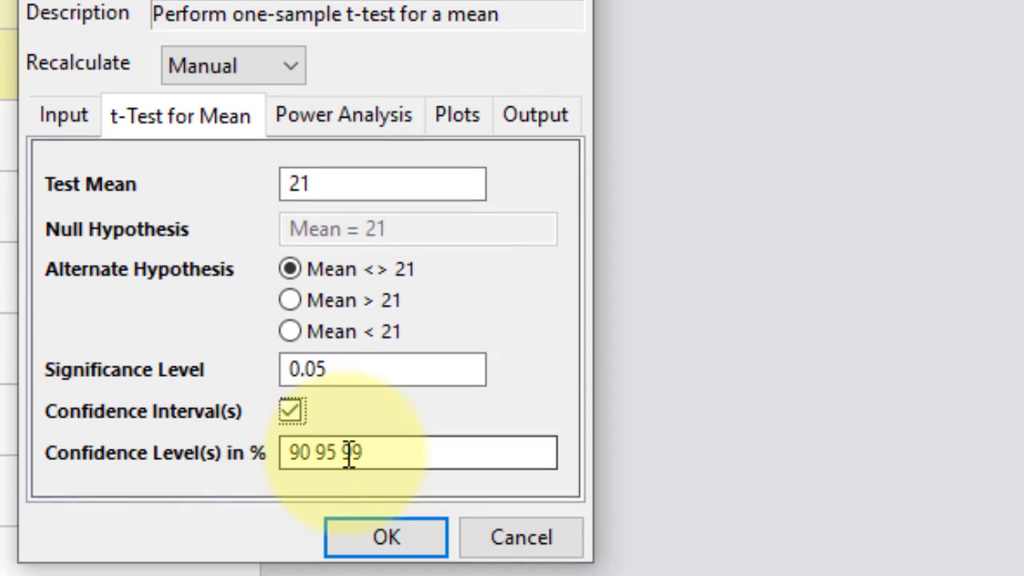
left_click(384, 452)
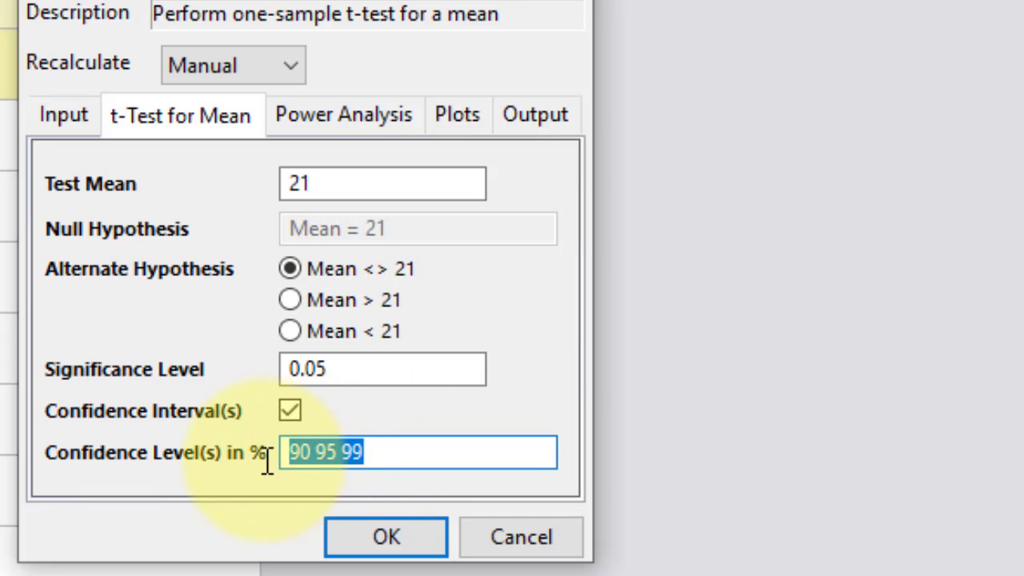
type("95")
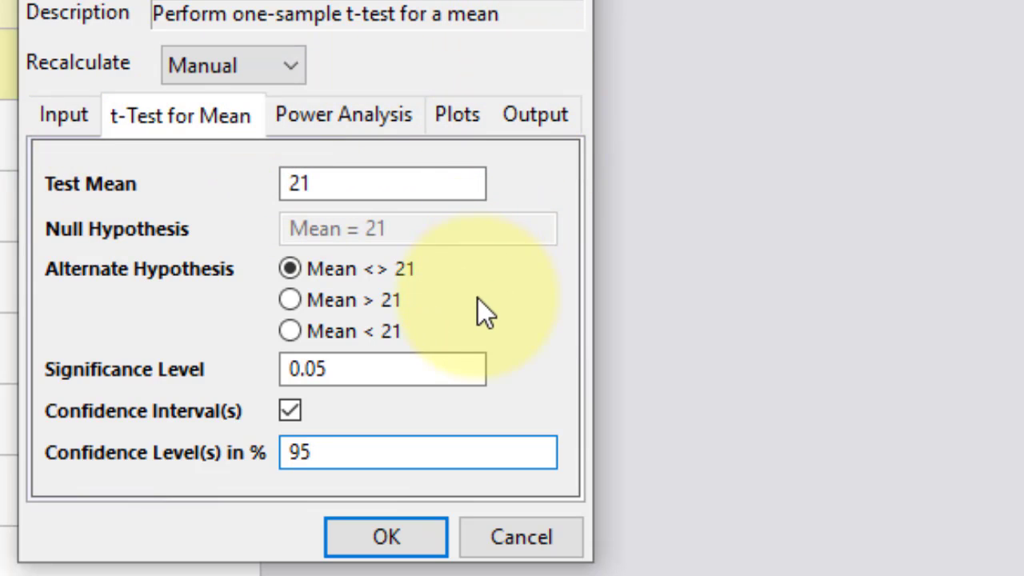
- Run the one-sample t-test and read its report through to the confidence intervals for the mean
left_click(387, 538)
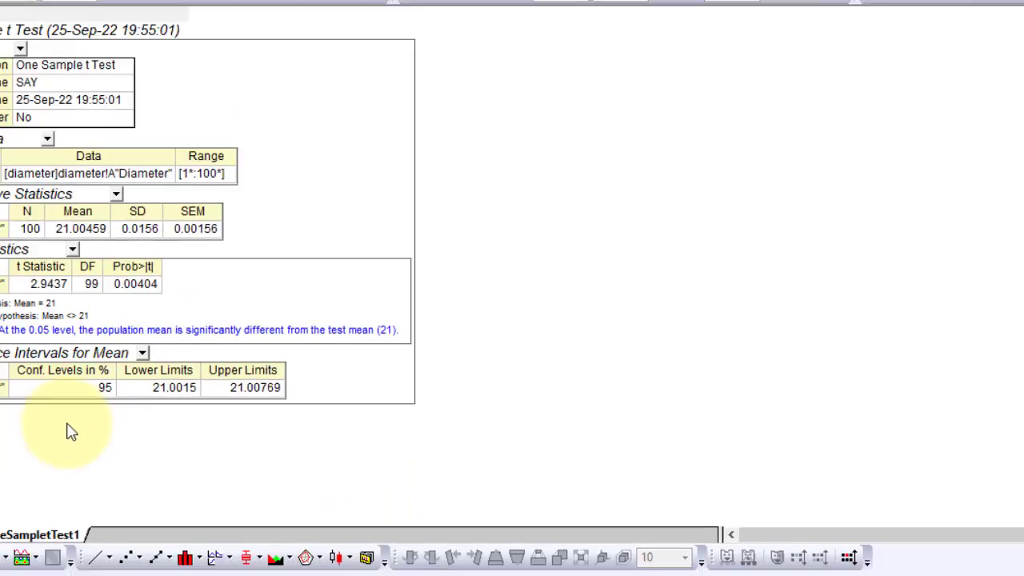
scroll(196, 420, "up", 5)
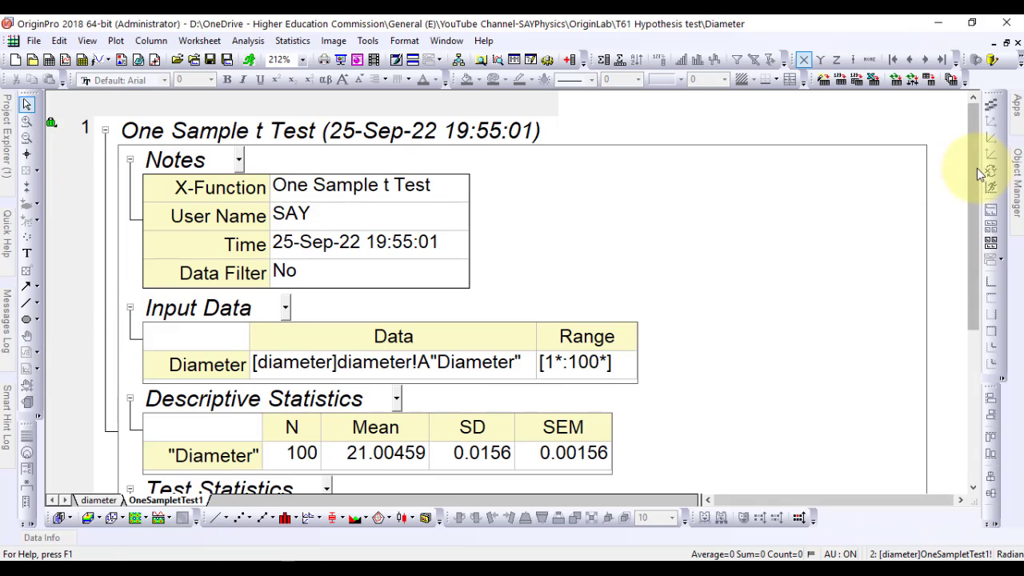
left_click_drag(974, 169, 963, 274)
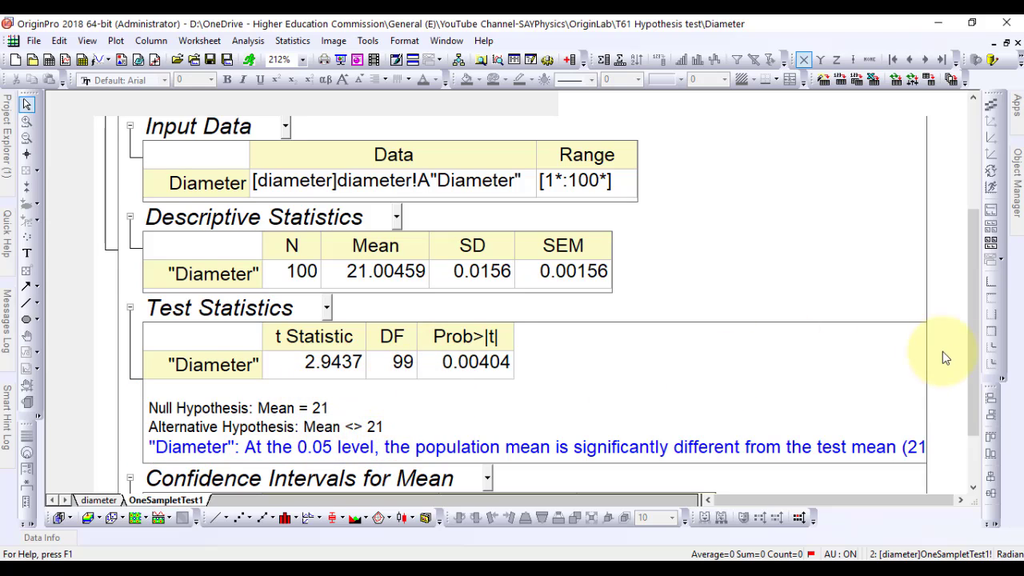
left_click_drag(969, 356, 966, 416)
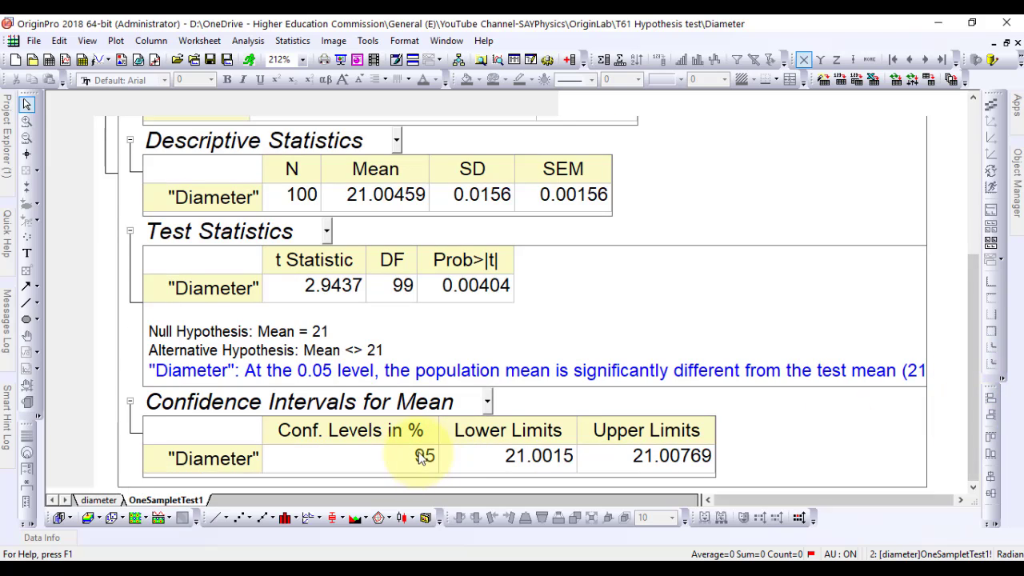
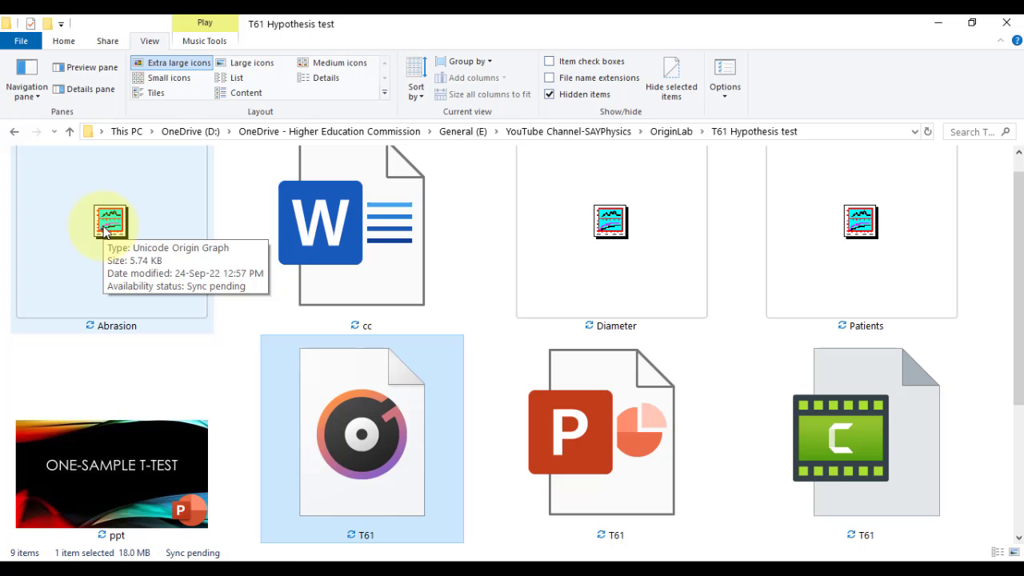
- Open the Abrasion project file from the T61 Hypothesis test folder and start a Pair-Sample t-Test on the TireA and TireB columns
double_click(105, 230)
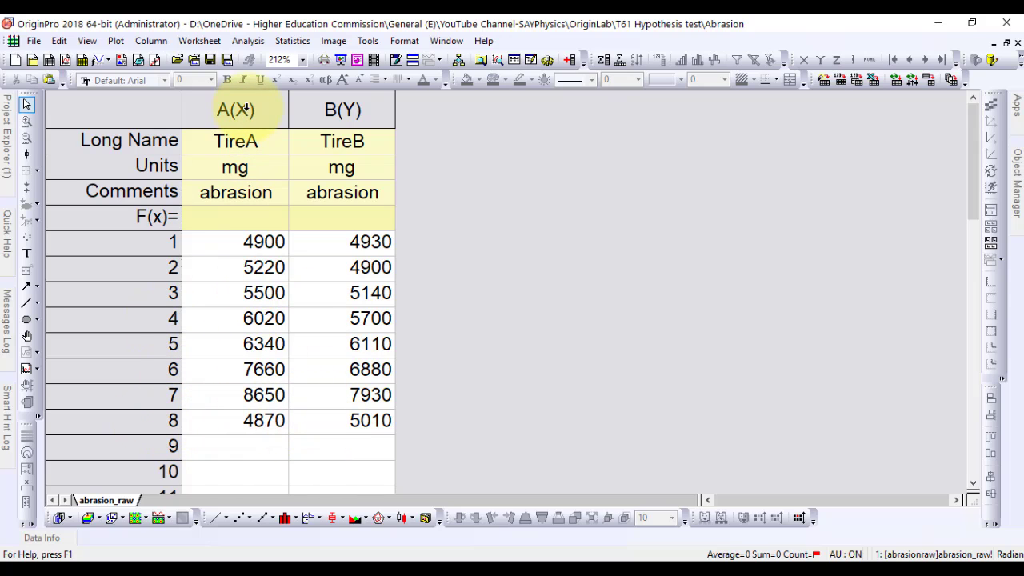
left_click_drag(248, 108, 314, 110)
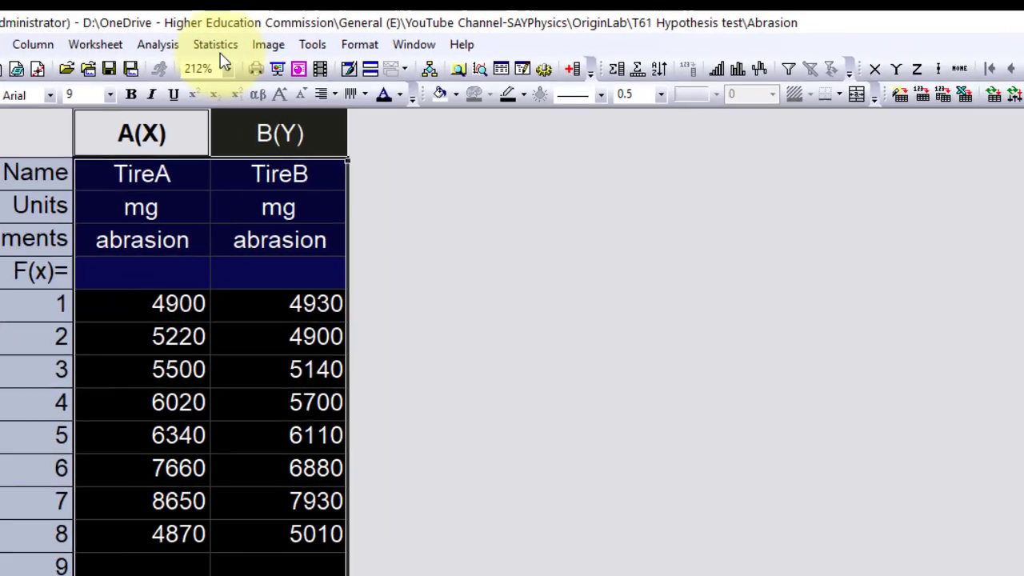
left_click(292, 40)
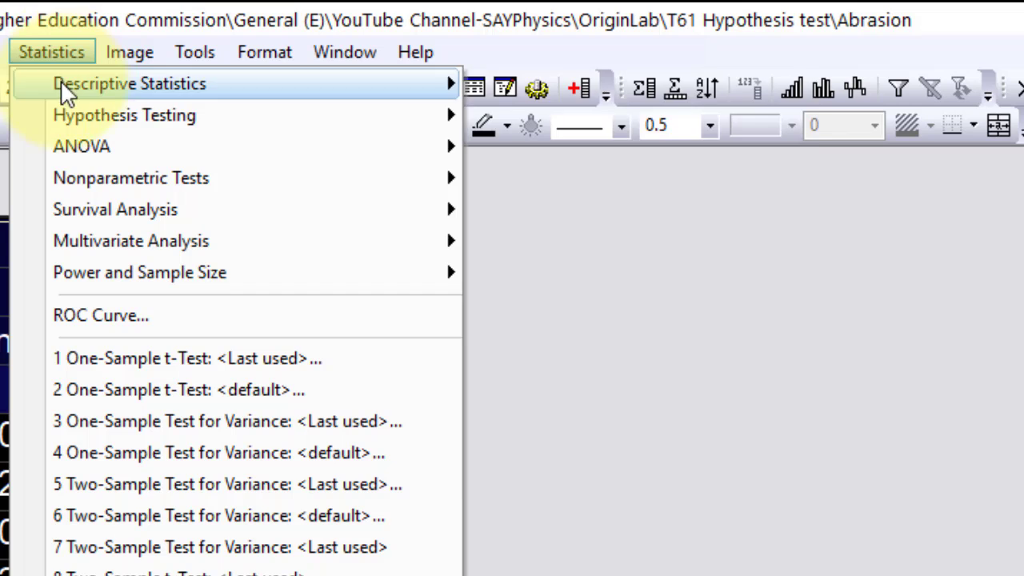
mouse_move(244, 120)
mouse_move(507, 115)
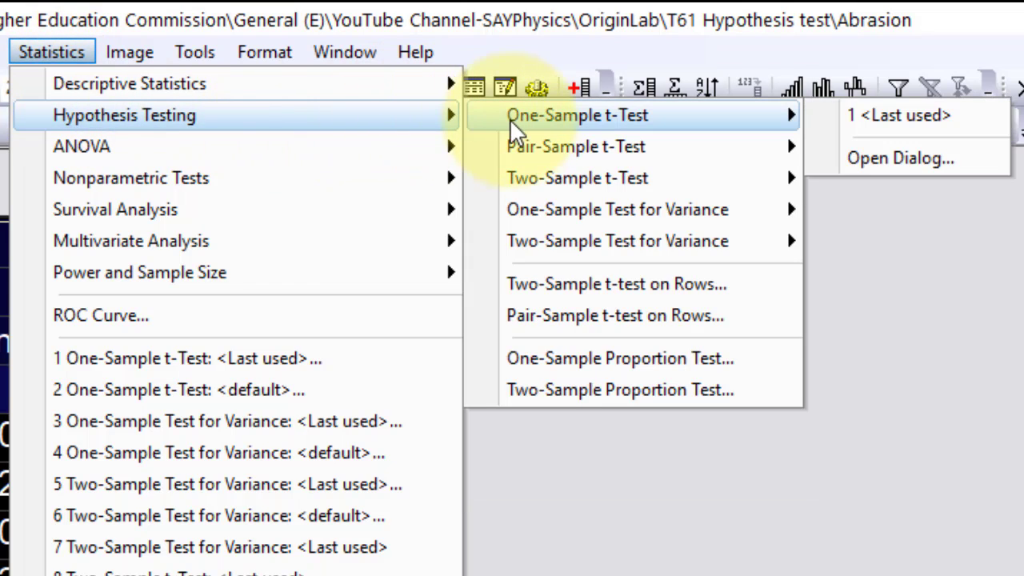
mouse_move(514, 145)
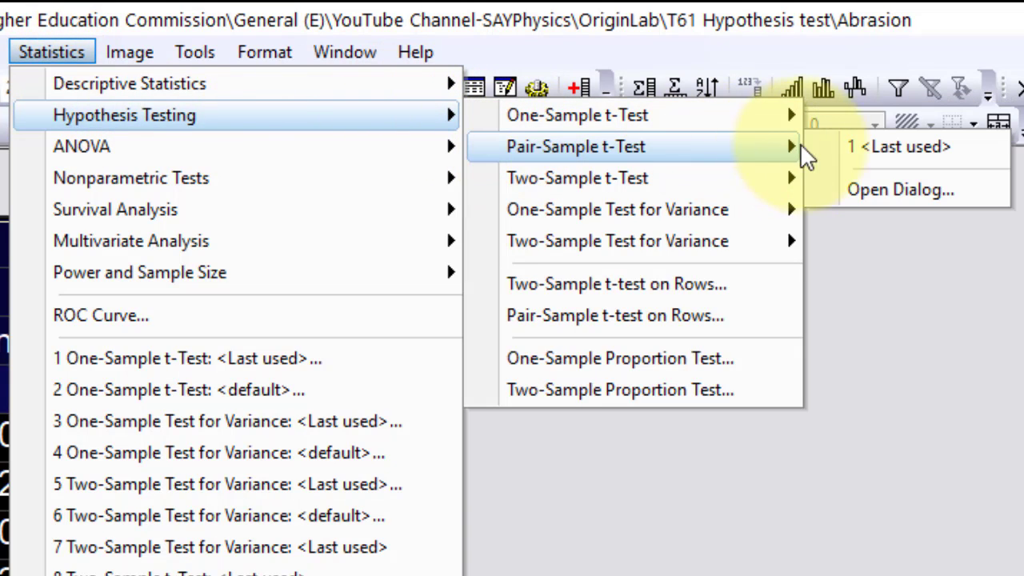
left_click(826, 194)
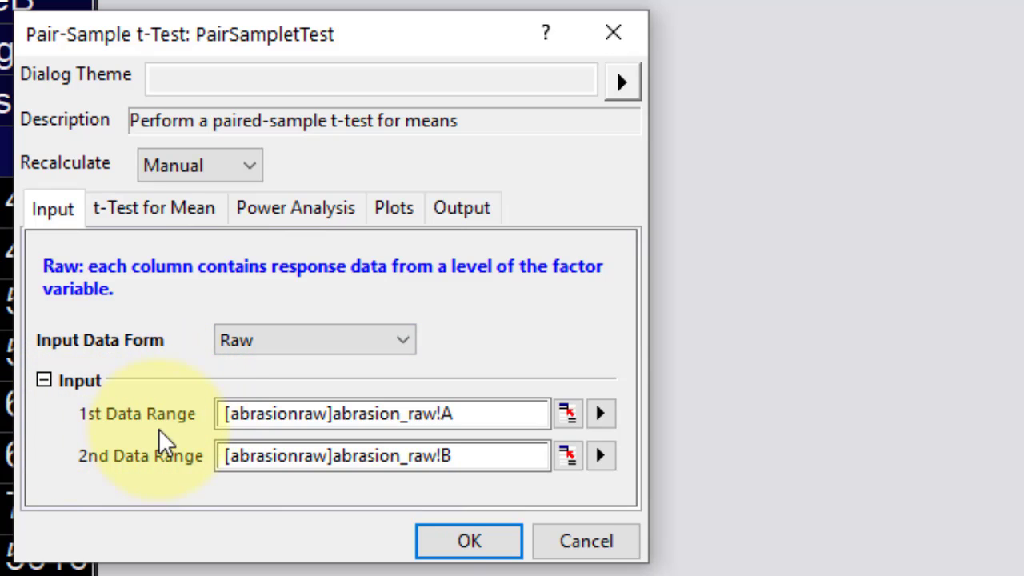
- Set the 1st data range to A(X): TireA and the 2nd data range to B(Y): TireB
left_click(601, 413)
left_click(681, 418)
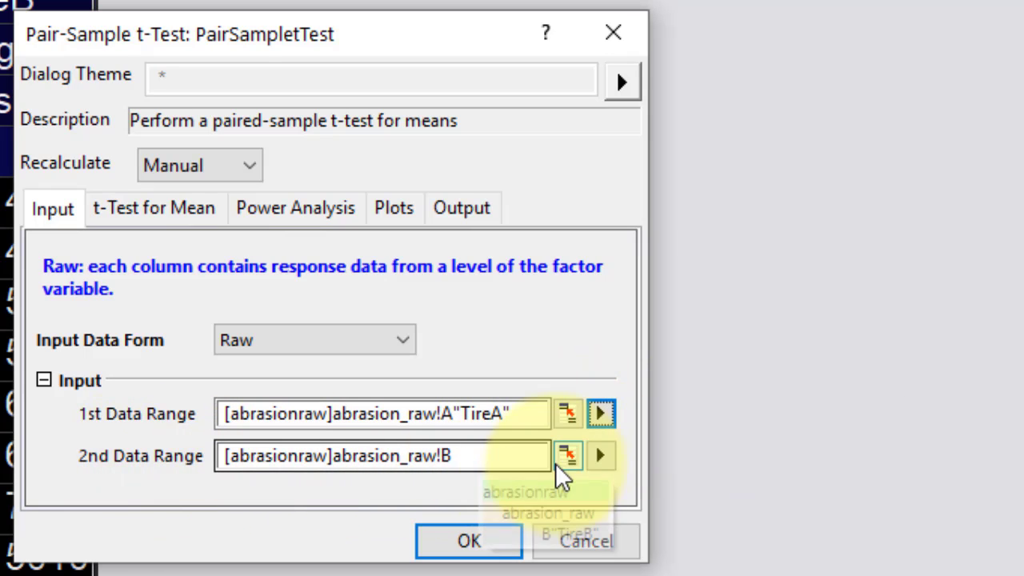
left_click(599, 454)
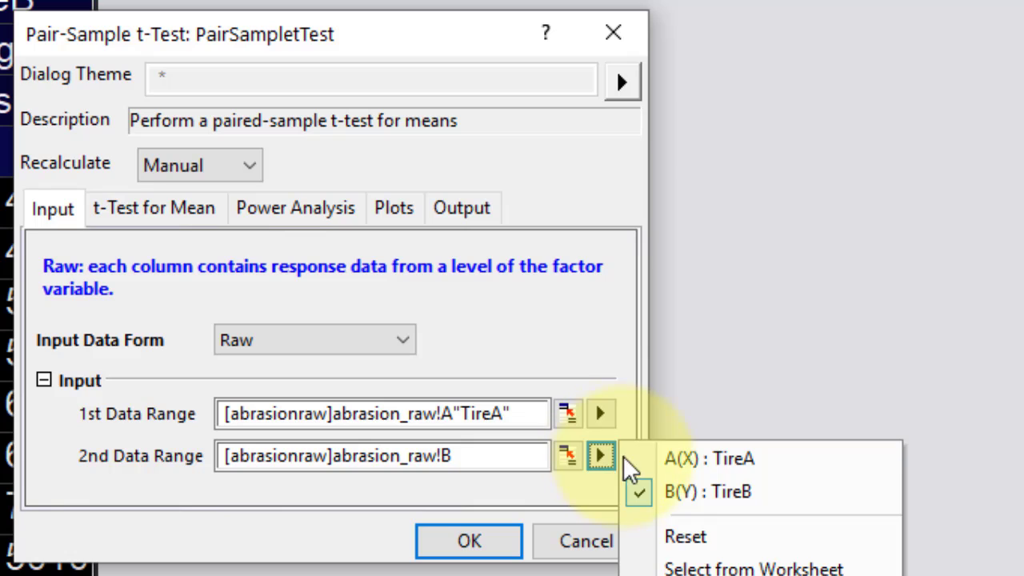
left_click(686, 489)
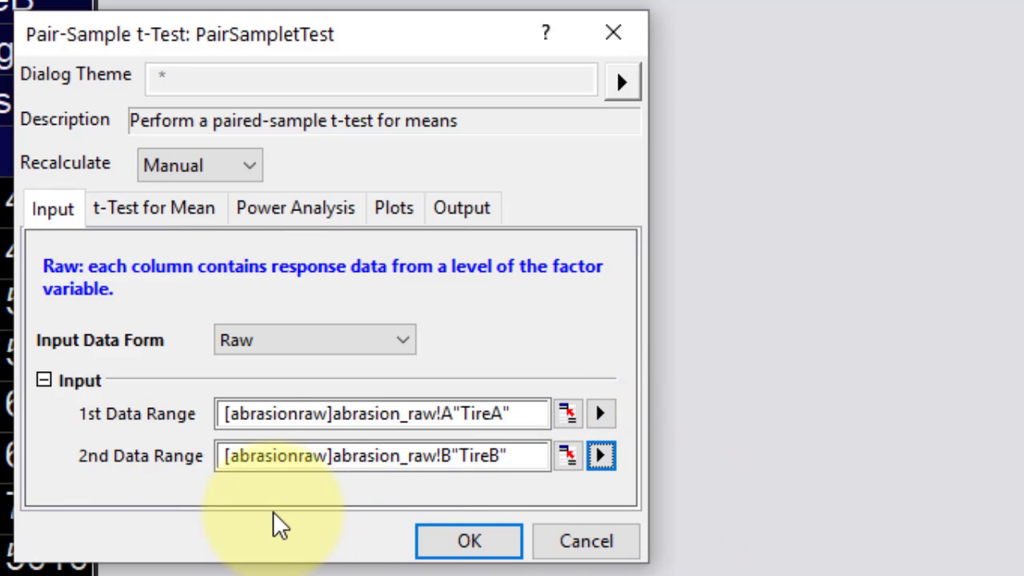
- Run the pair-sample t-test with test mean 0, a two-sided alternate hypothesis and significance level 0.05, and enlarge the report
left_click(139, 208)
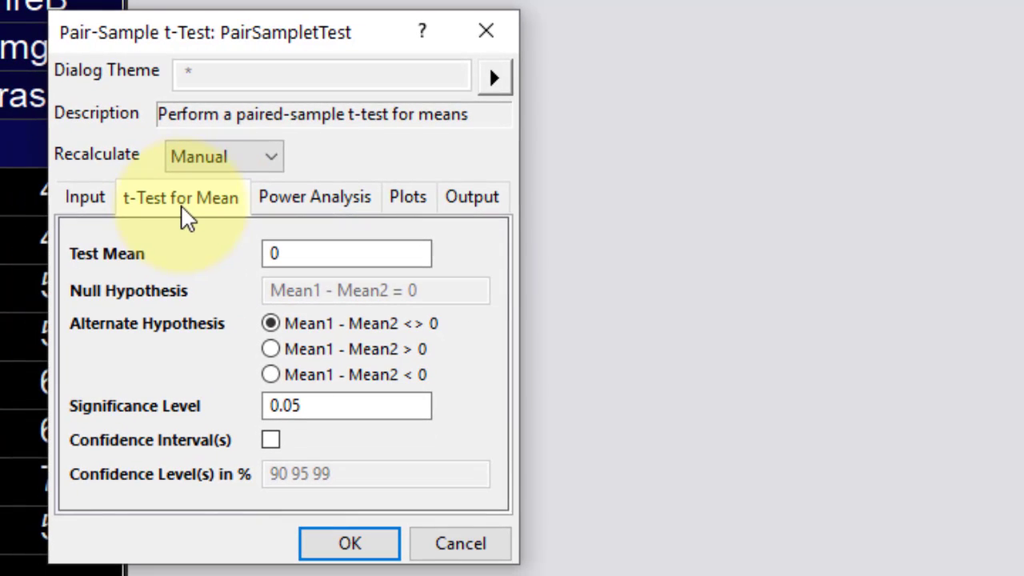
double_click(299, 254)
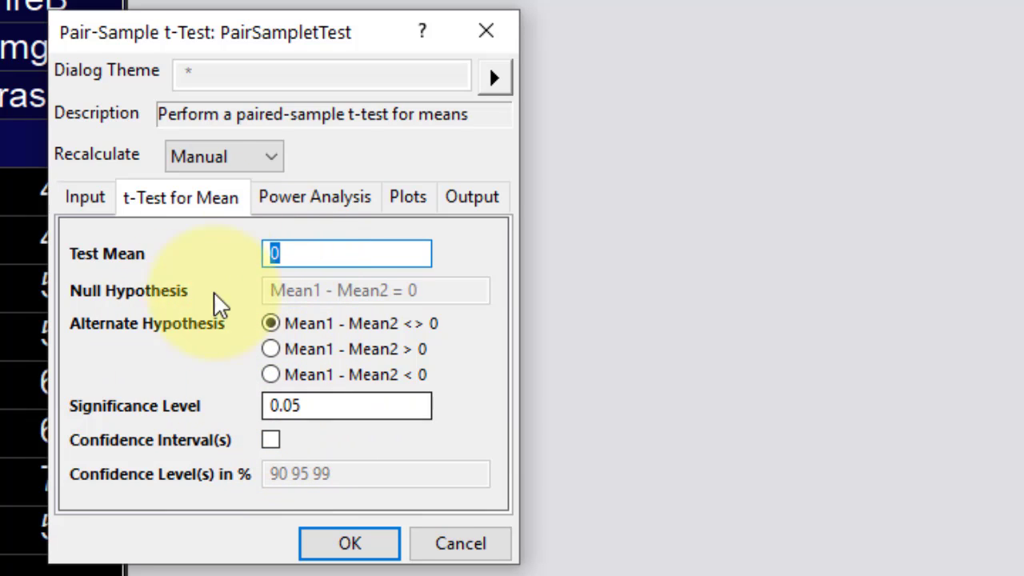
left_click(349, 550)
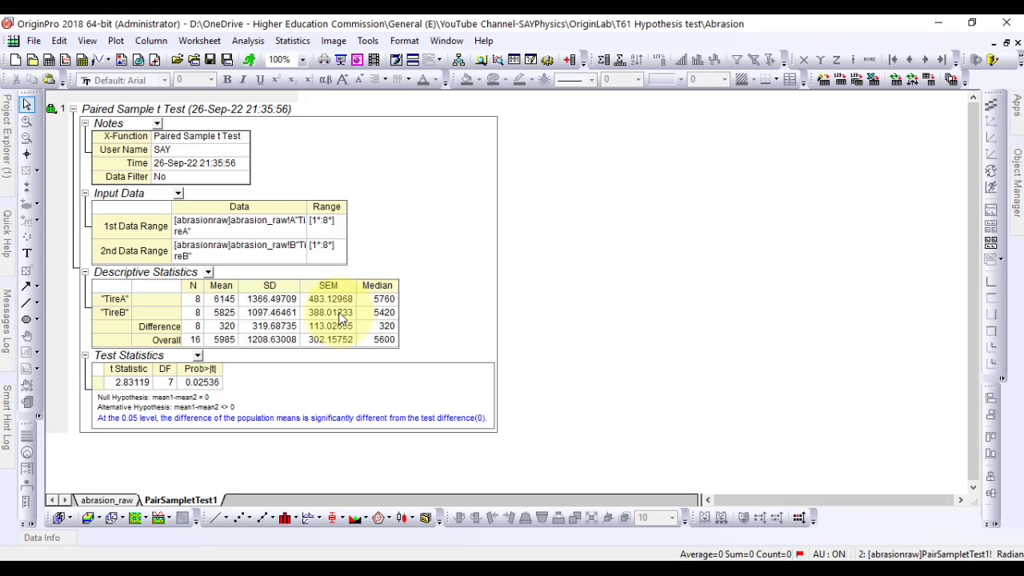
scroll(339, 312, "up", 5)
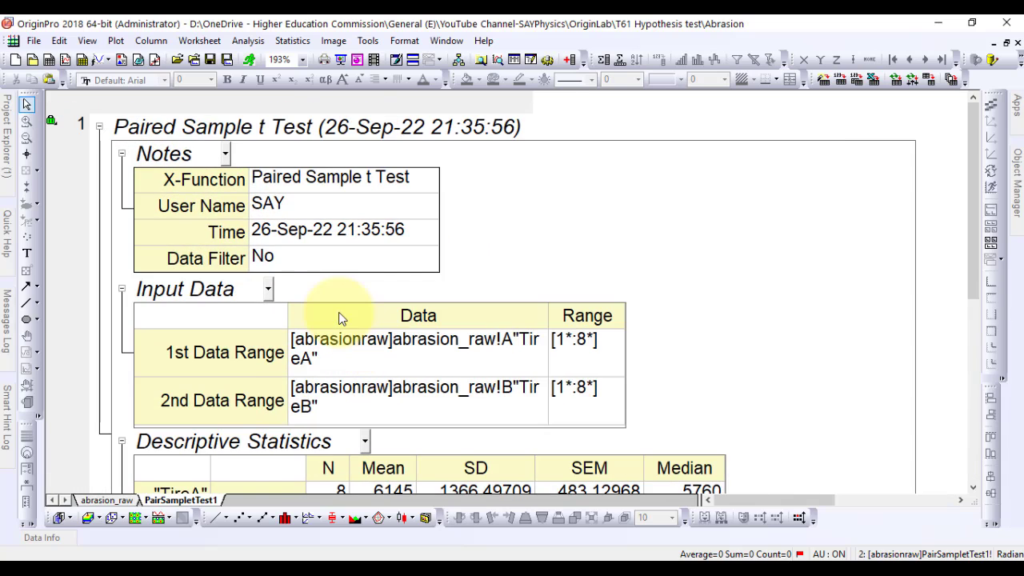
- Read the pair-sample t-test report from the input data through the descriptive and test statistics
scroll(370, 271, "down", 5)
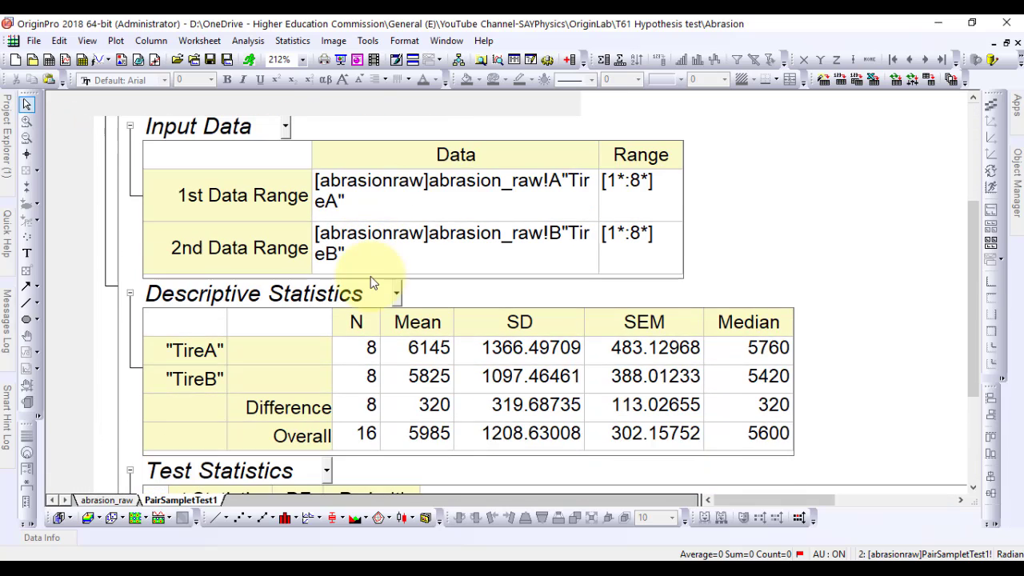
scroll(370, 275, "down", 2)
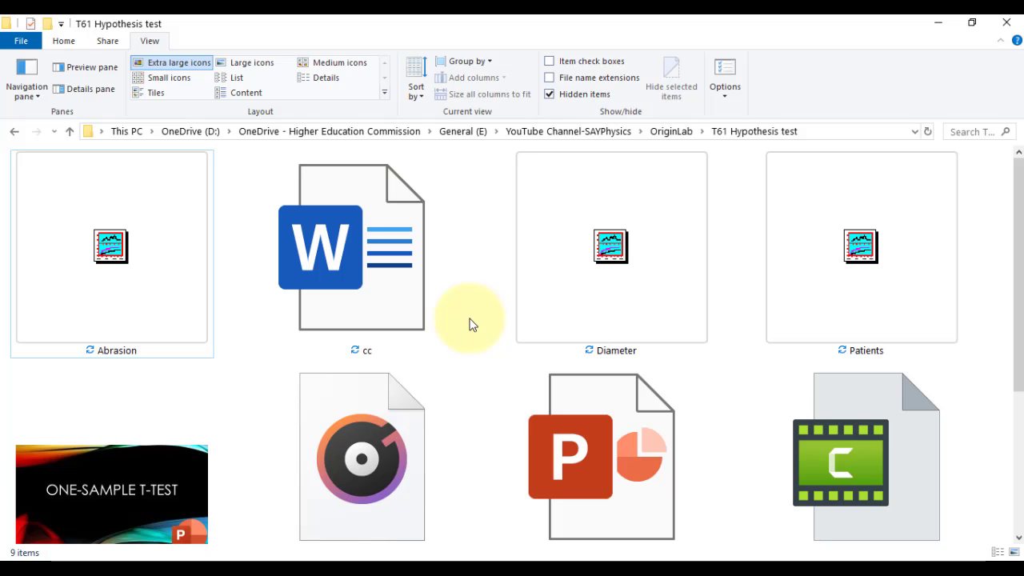
- Open the Patients project file from the T61 Hypothesis test folder and start a Two-Sample t-Test on the Medicine A and Medicine B columns
double_click(864, 260)
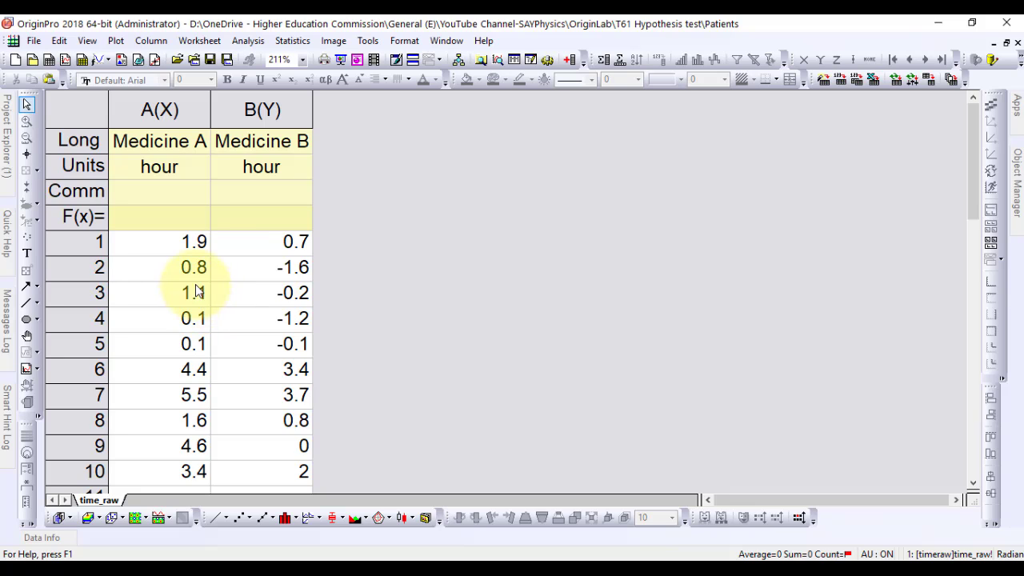
left_click_drag(169, 106, 248, 109)
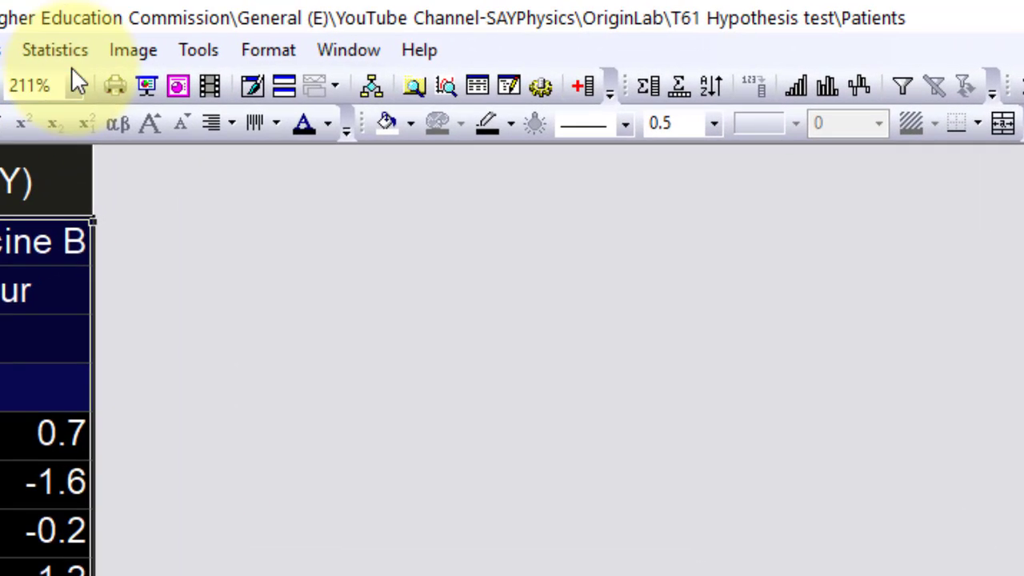
left_click(300, 41)
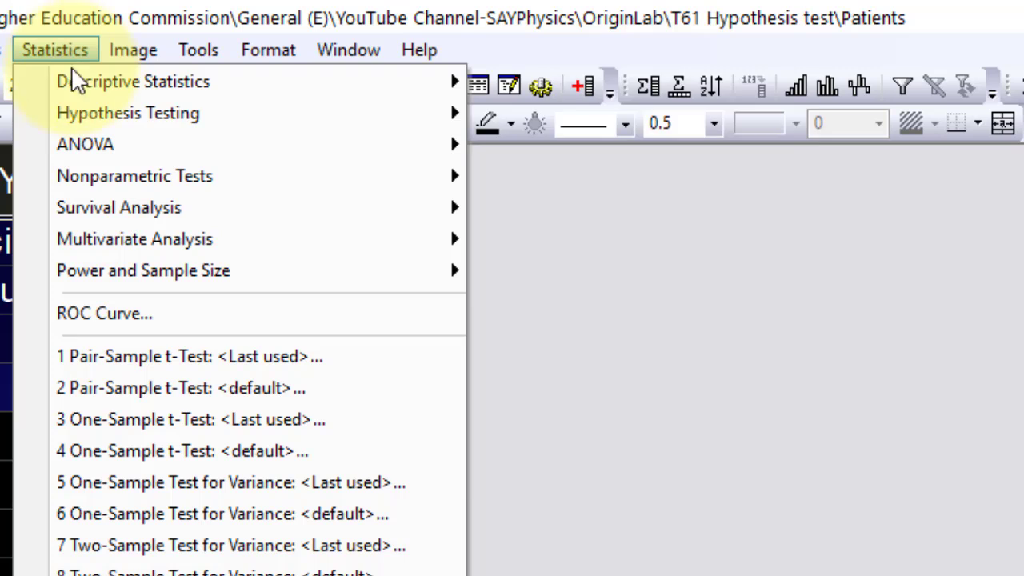
mouse_move(324, 113)
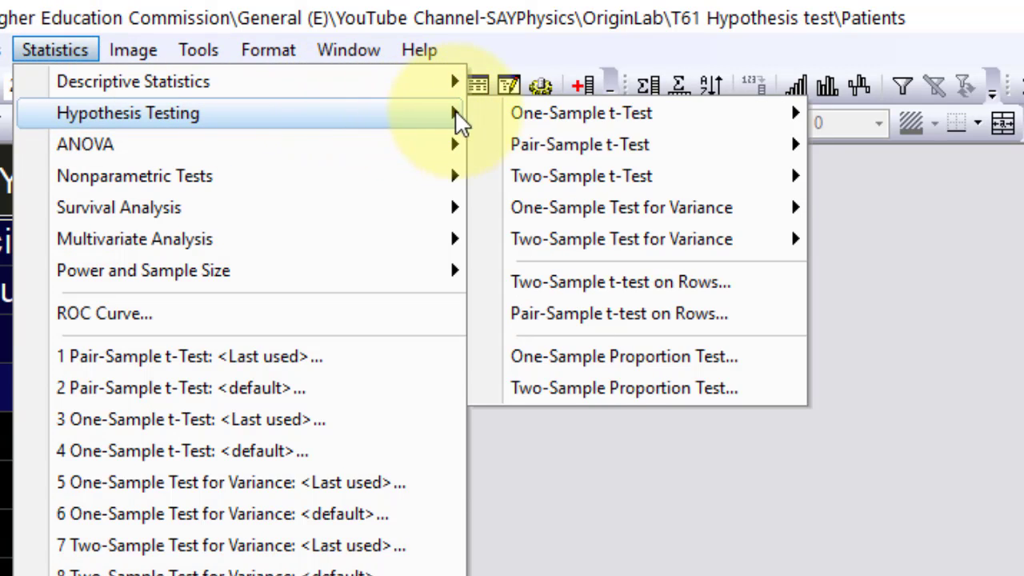
mouse_move(533, 175)
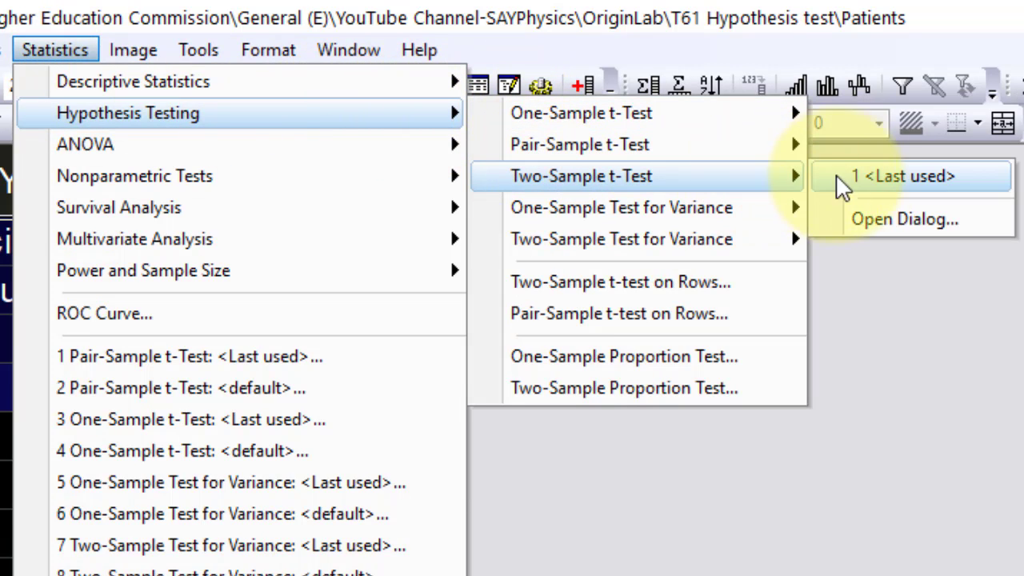
left_click(854, 223)
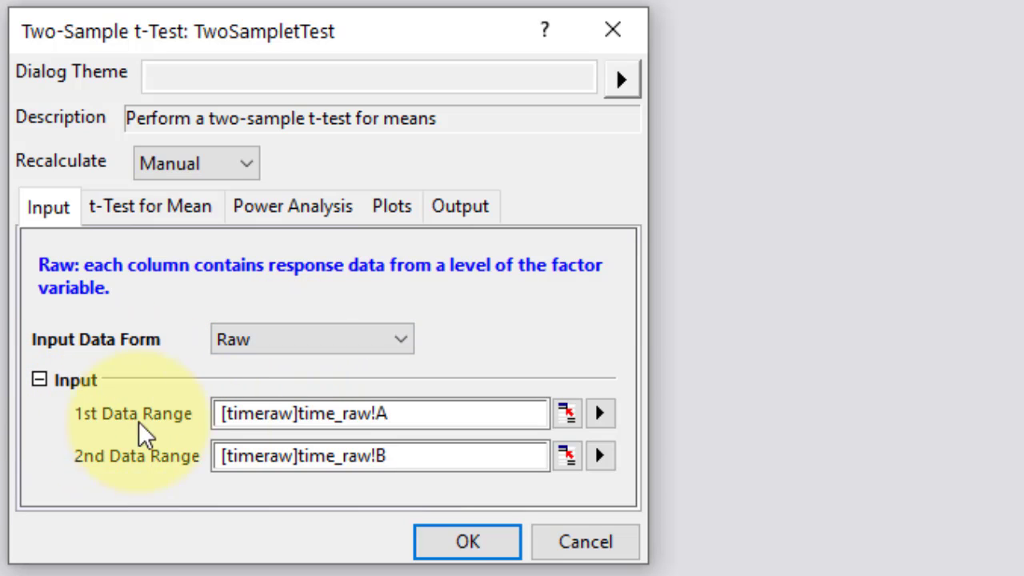
- Set the 1st data range to A(X): Medicine A and the 2nd data range to B(Y): Medicine B for the two-sample t-test
left_click(600, 412)
left_click(718, 427)
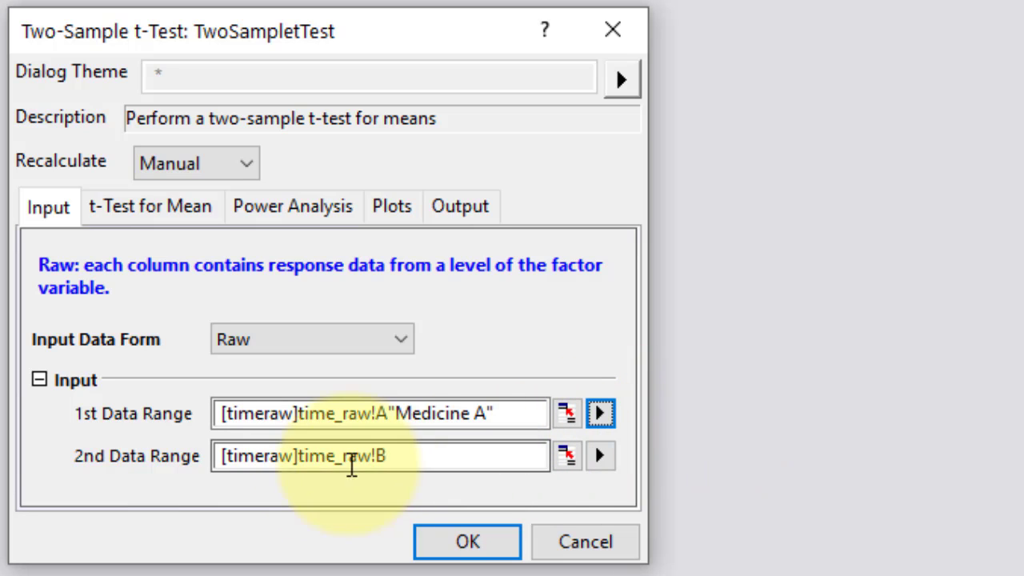
left_click(599, 455)
left_click(696, 490)
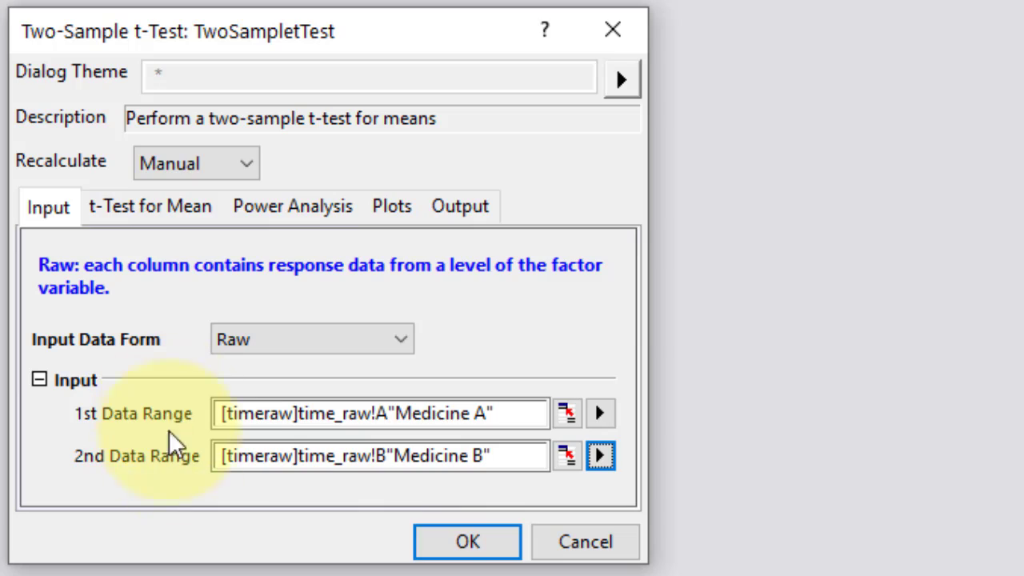
- Run the two-sample t-test and read its enlarged report through to the t-test statistics and the hypothesis conclusions
left_click(448, 547)
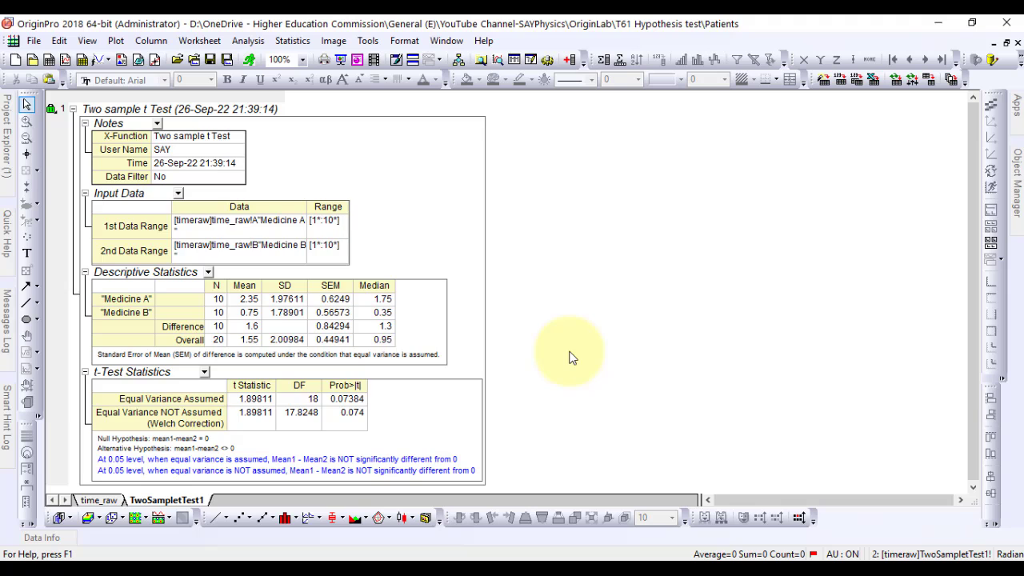
scroll(569, 357, "up", 3, "ctrl")
scroll(570, 358, "up", 1, "ctrl")
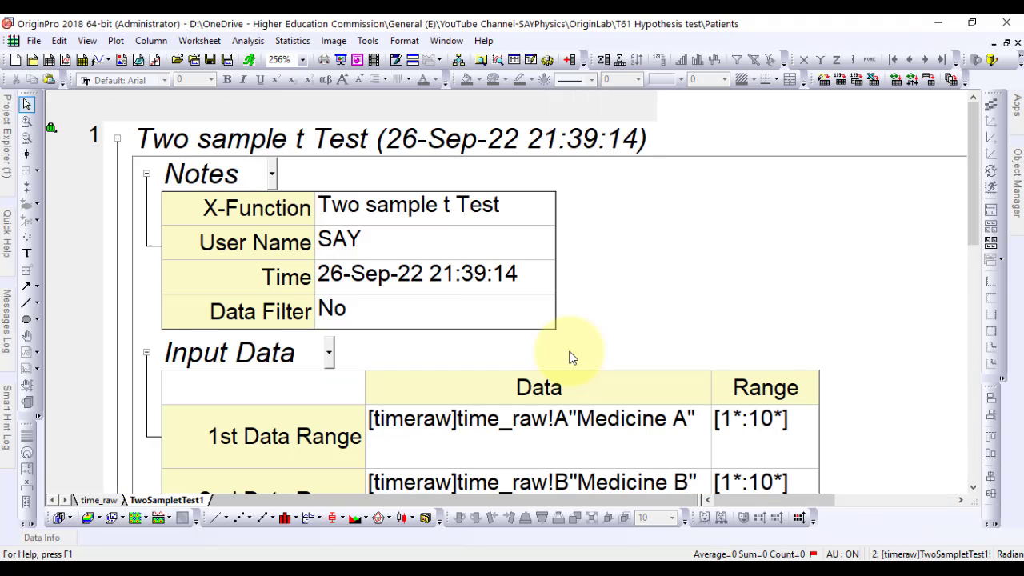
scroll(498, 338, "down", 3)
scroll(502, 347, "down", 5)
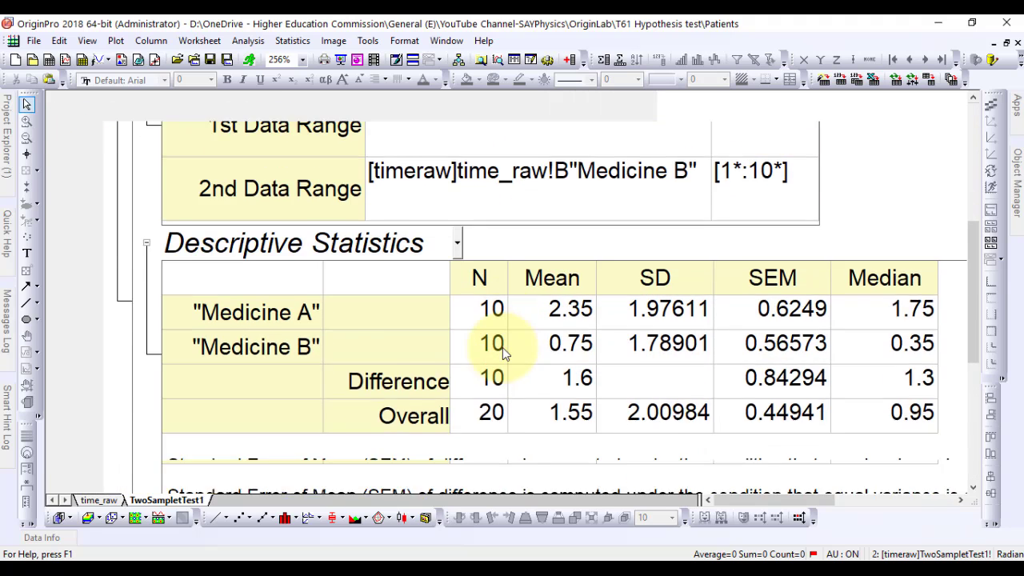
scroll(505, 349, "down", 1)
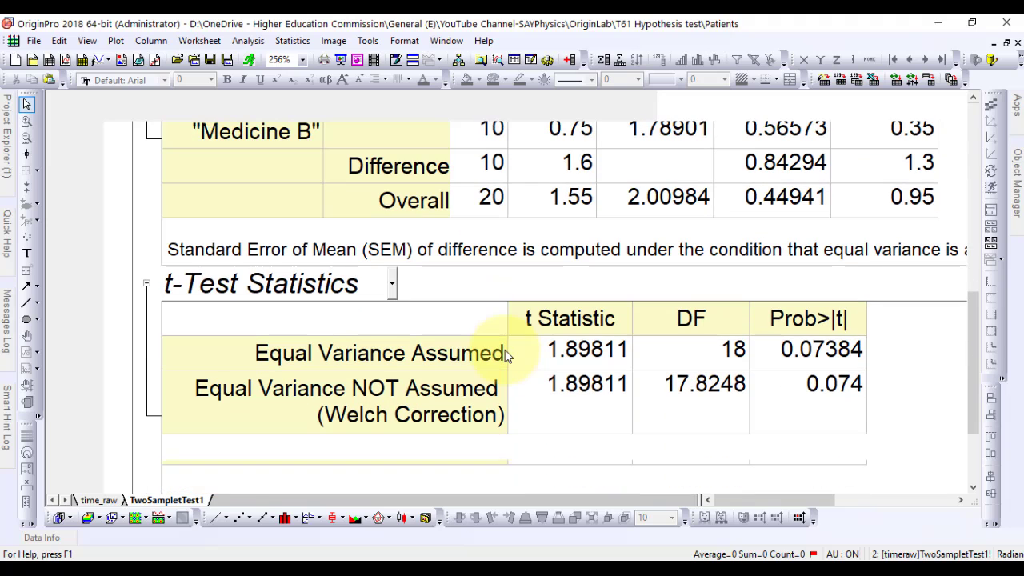
scroll(506, 355, "down", 1)
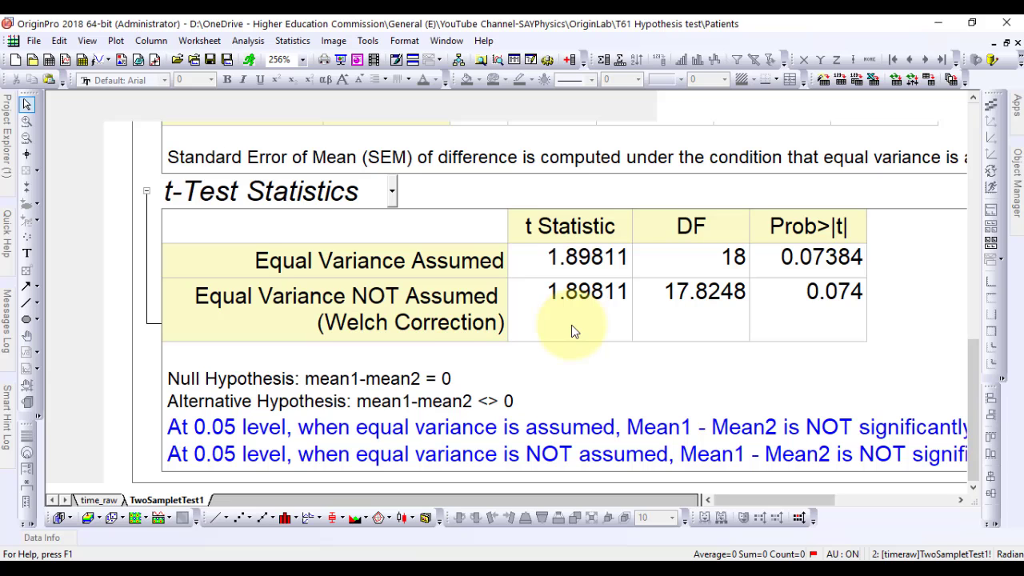
- Return to the time_raw worksheet and open the settings of a Two-Sample Test for Variance on the two medicine columns
left_click(104, 499)
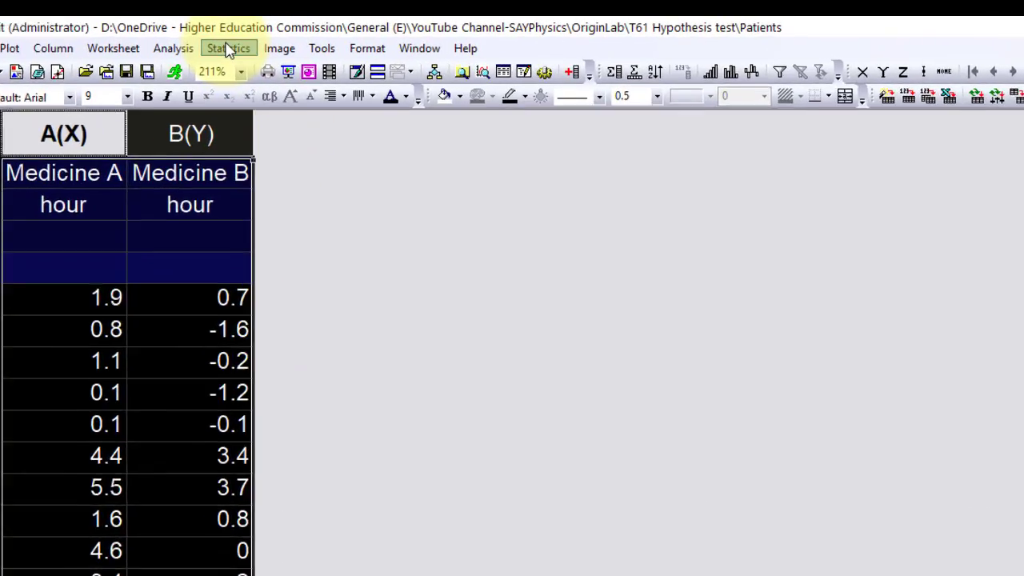
left_click(292, 40)
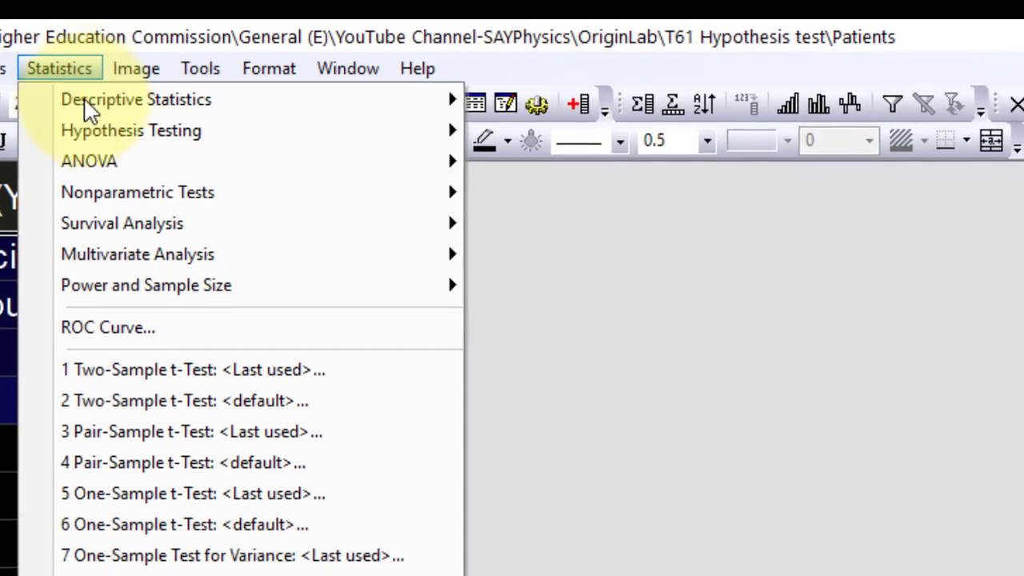
mouse_move(283, 130)
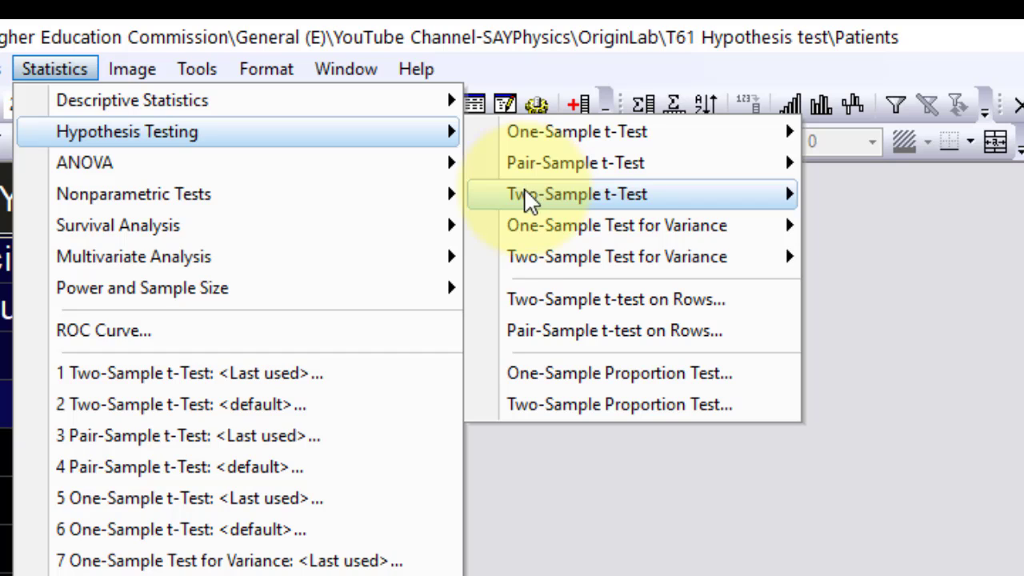
mouse_move(521, 260)
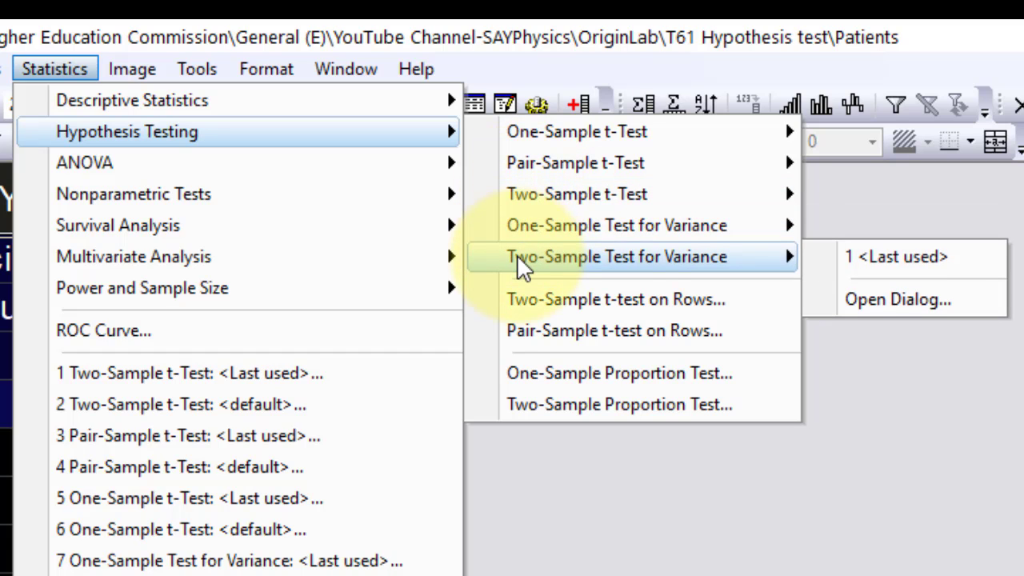
left_click(863, 301)
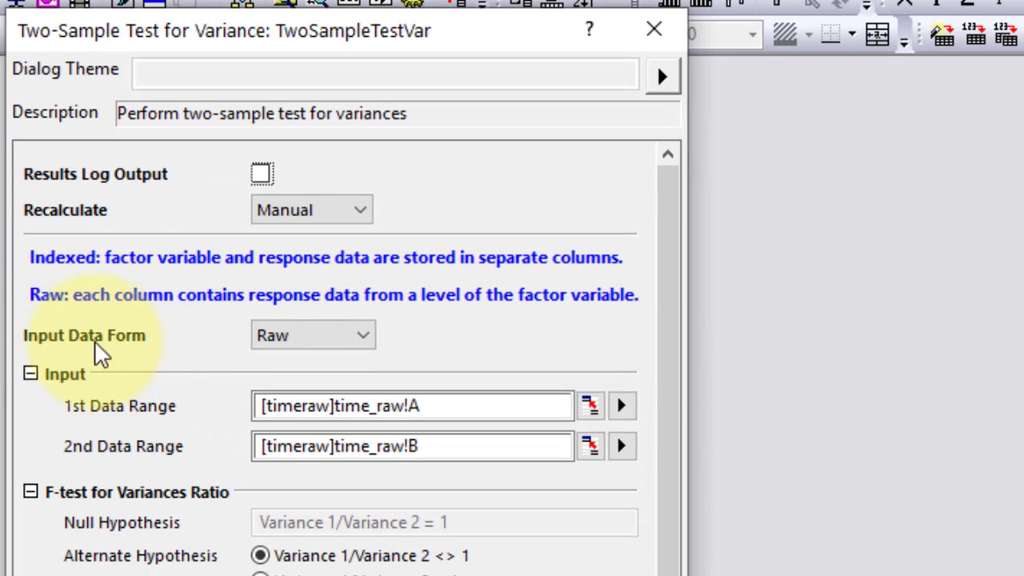
- Keep the variance test's input data form as Raw and set its data ranges to A(X): Medicine A and B(Y): Medicine B
left_click(312, 340)
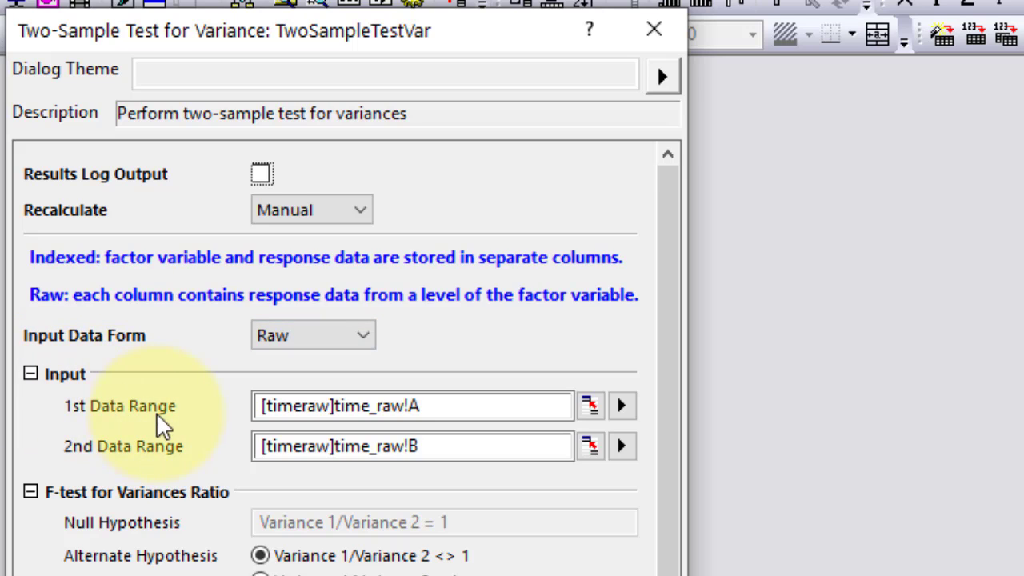
left_click(621, 406)
left_click(728, 416)
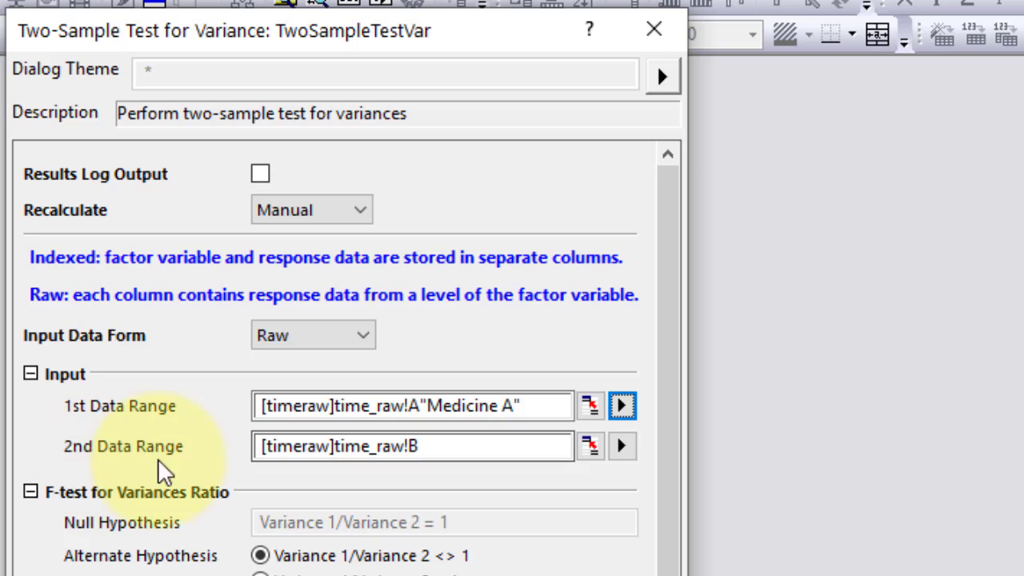
left_click(620, 447)
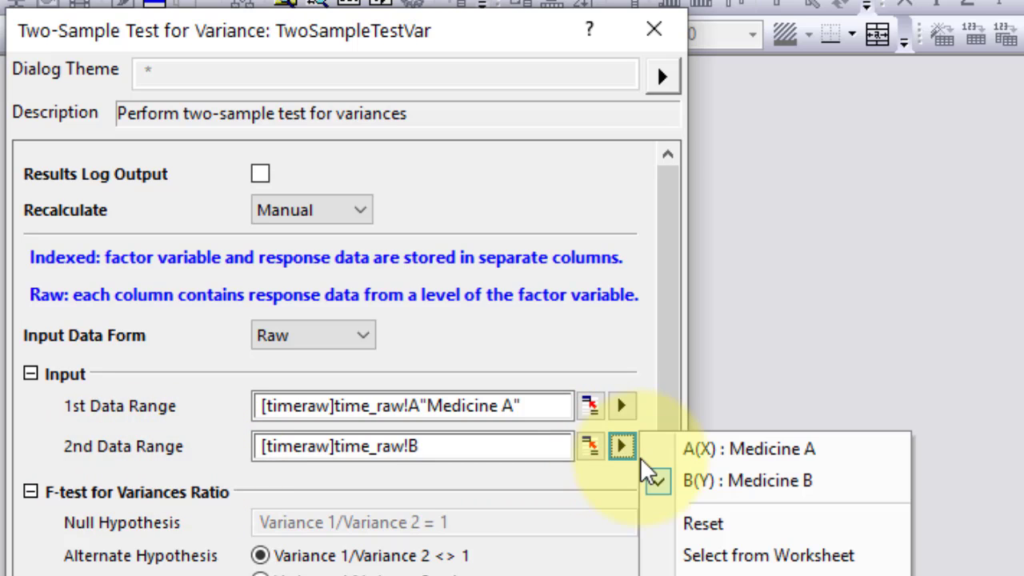
left_click(700, 481)
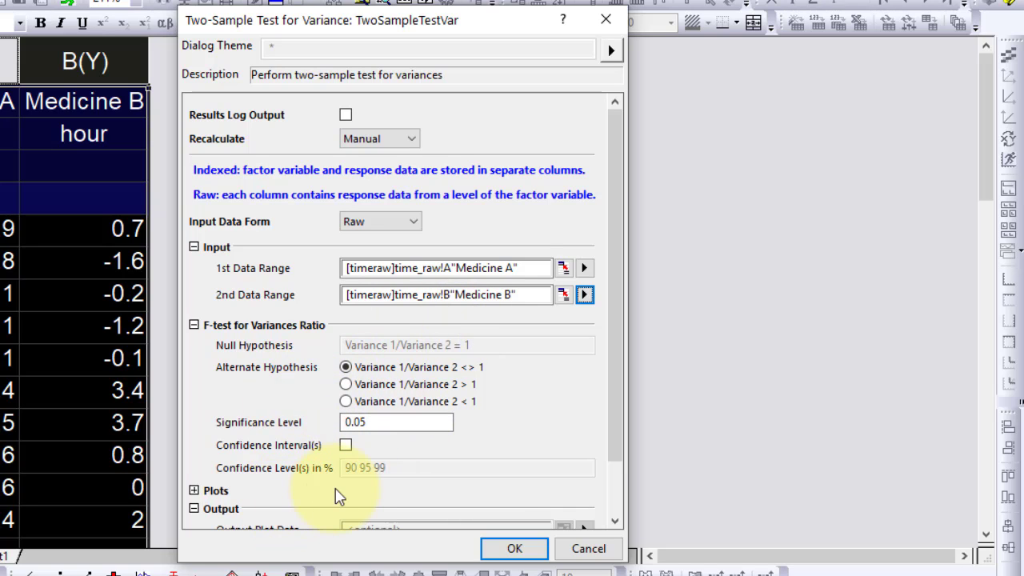
- Run the two-sample test for variance and read its enlarged report through to the F statistics and the hypothesis conclusion
scroll(356, 468, "down", 3)
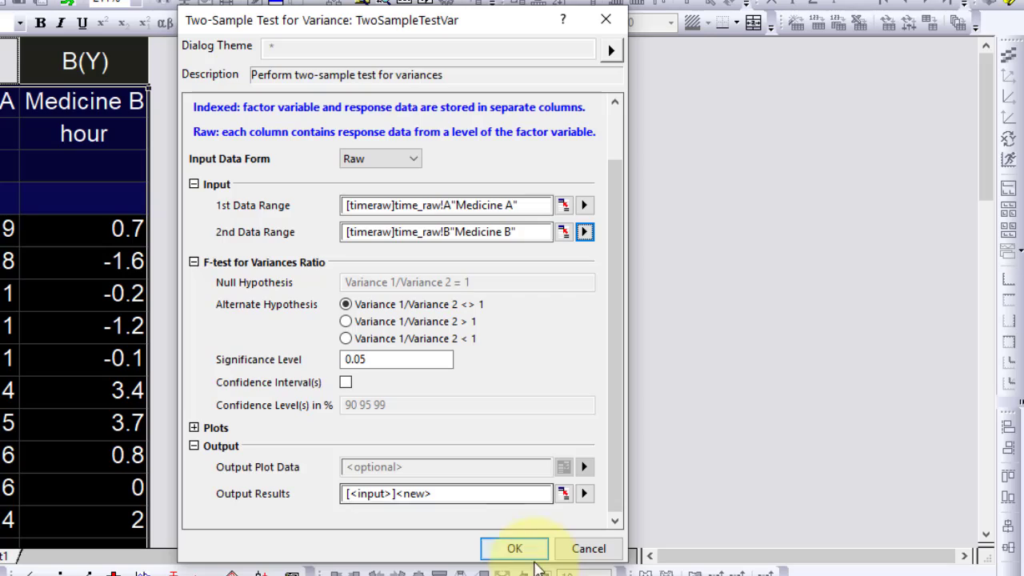
left_click(516, 549)
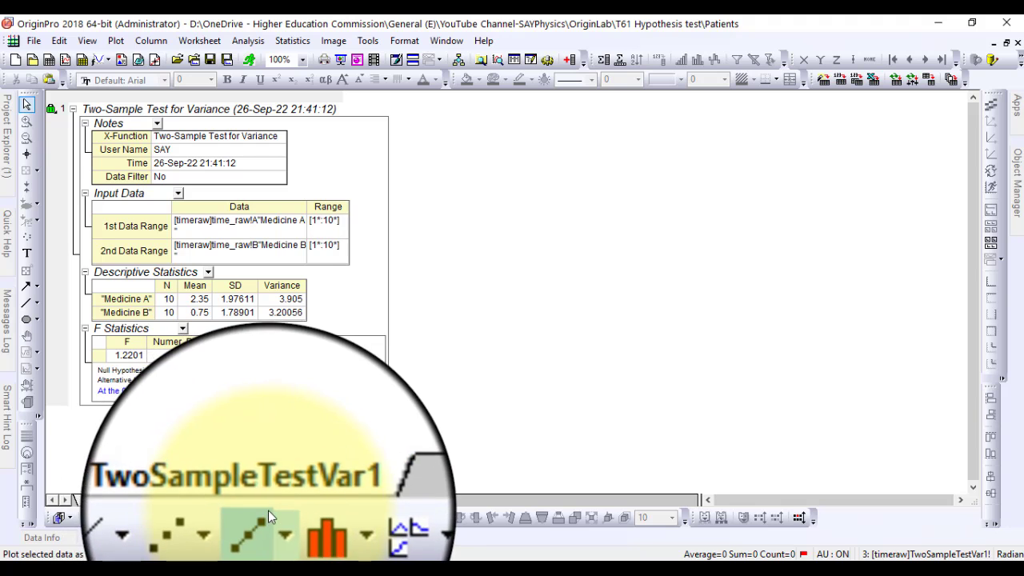
scroll(424, 391, "up", 5)
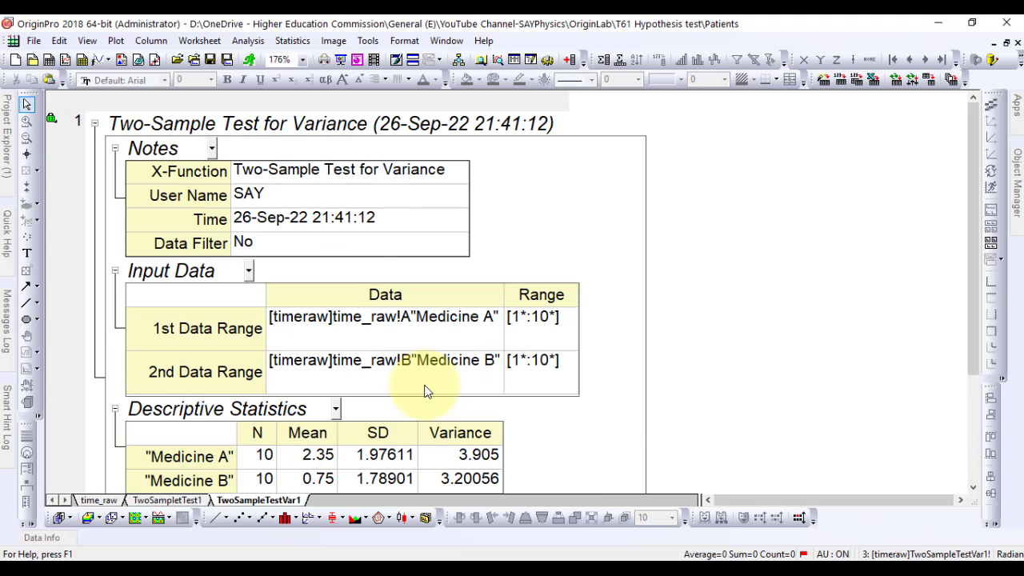
scroll(418, 330, "down", 8)
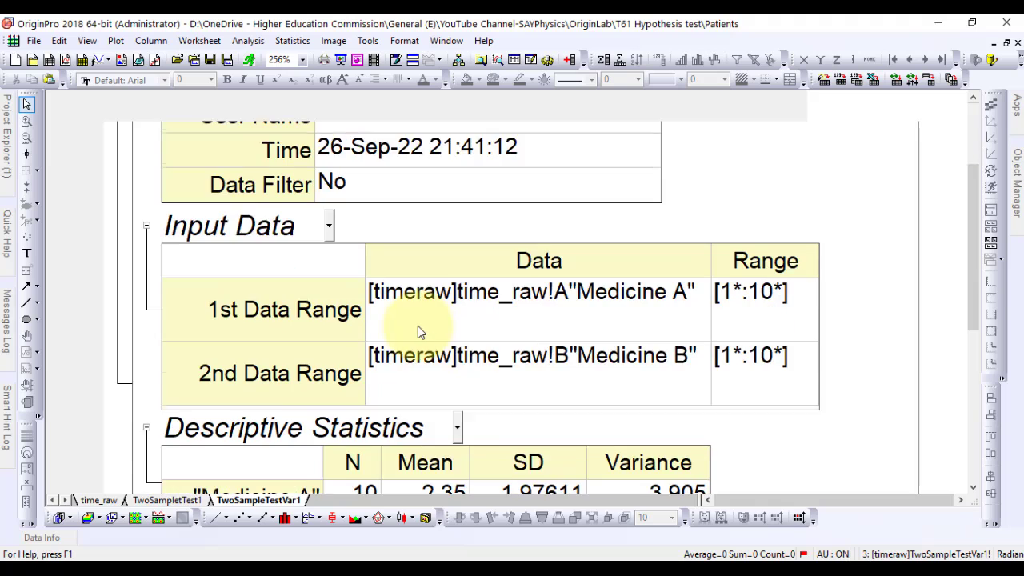
scroll(424, 332, "down", 2)
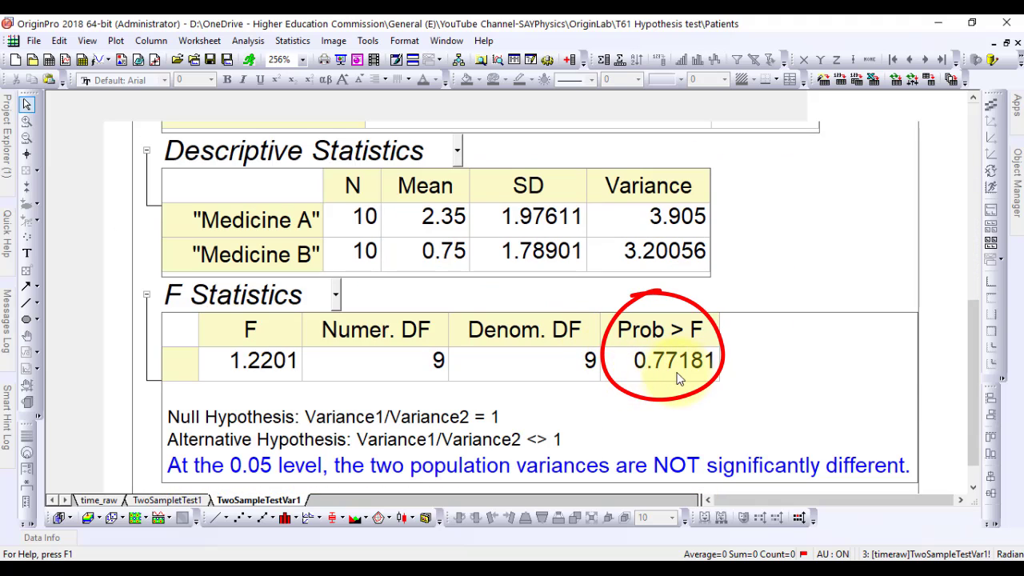
scroll(669, 374, "down", 1)
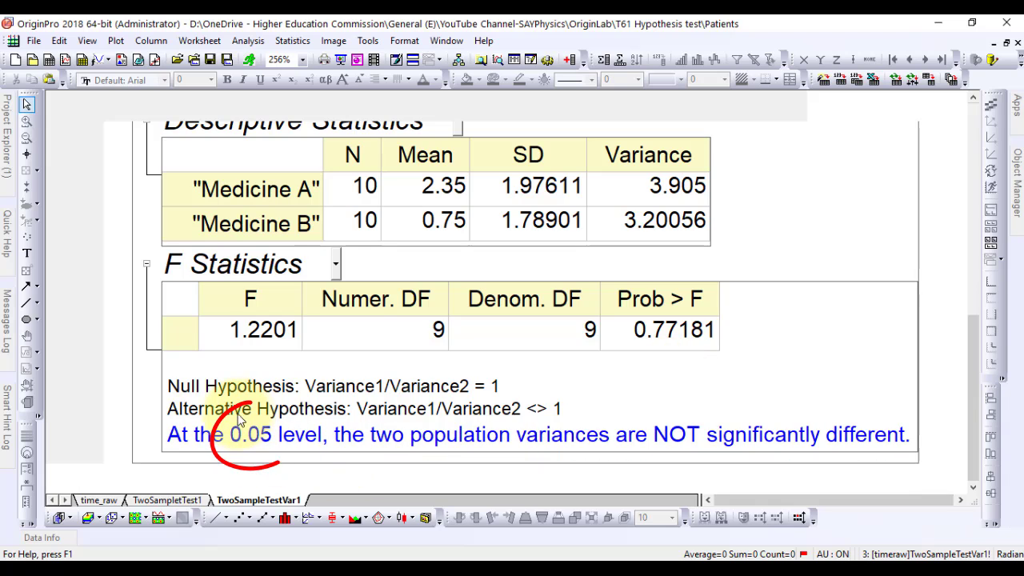